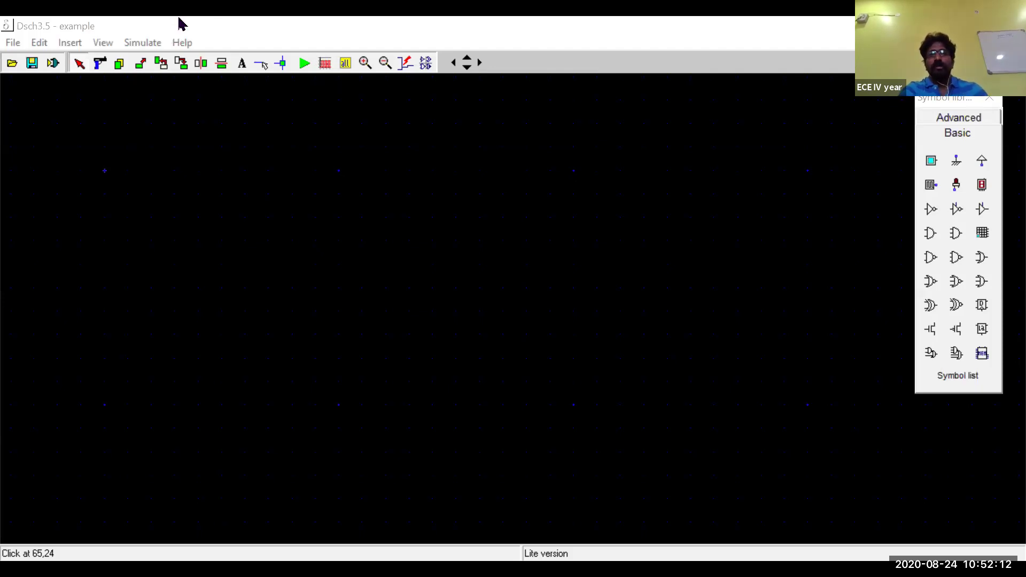
left_click(150, 28)
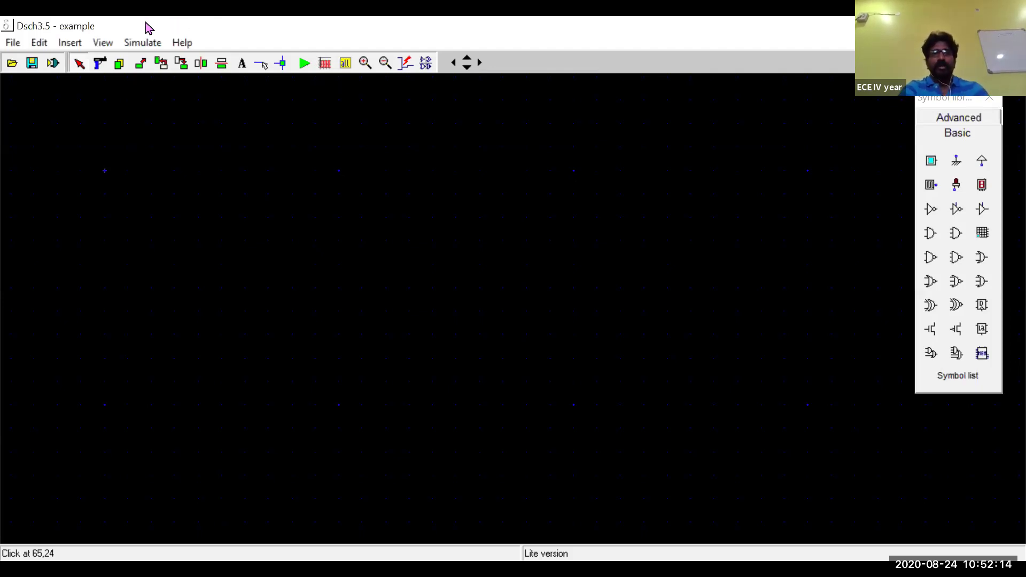
left_click(676, 323)
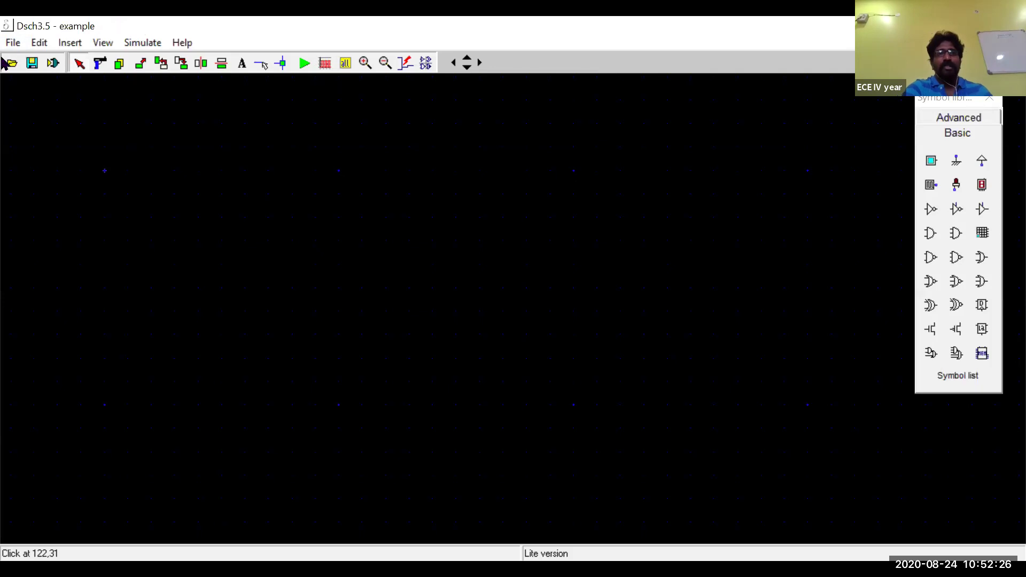
left_click(13, 43)
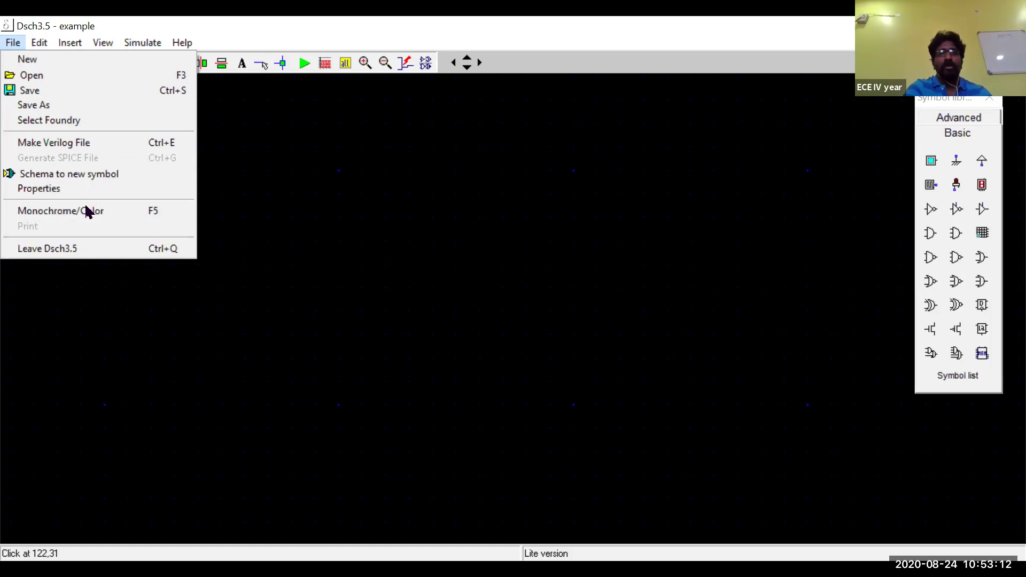
left_click(334, 190)
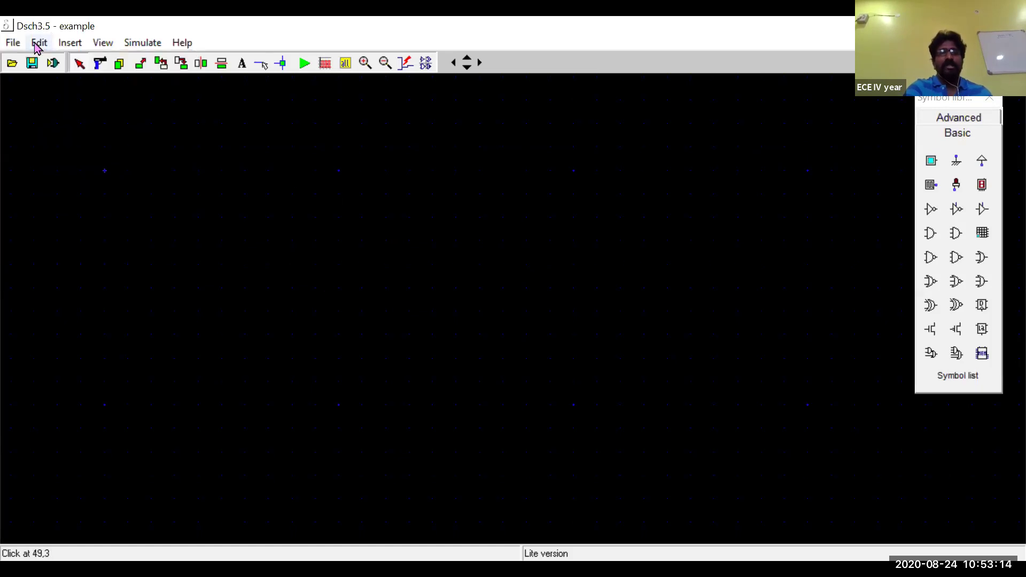
left_click(76, 50)
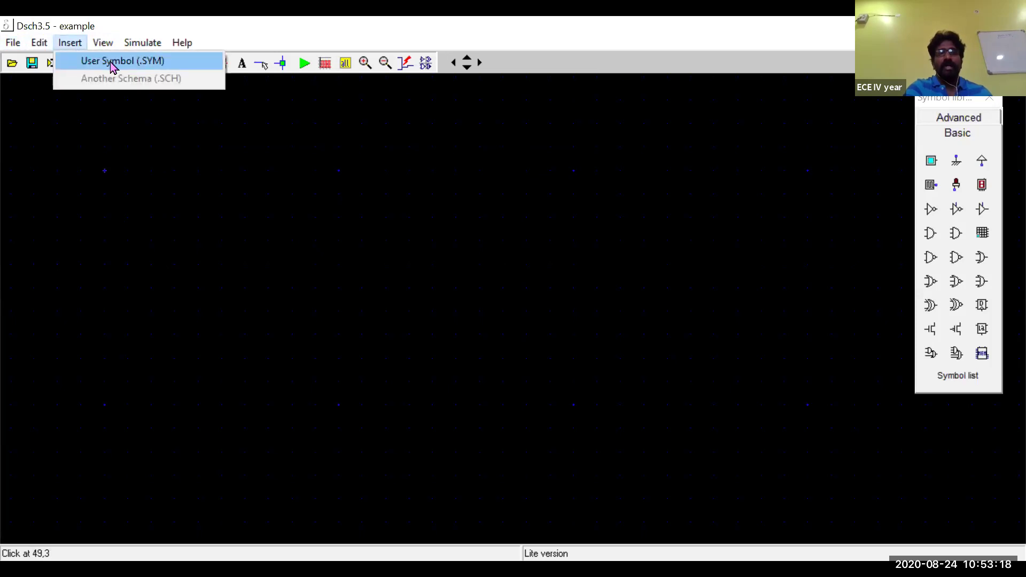
mouse_move(41, 46)
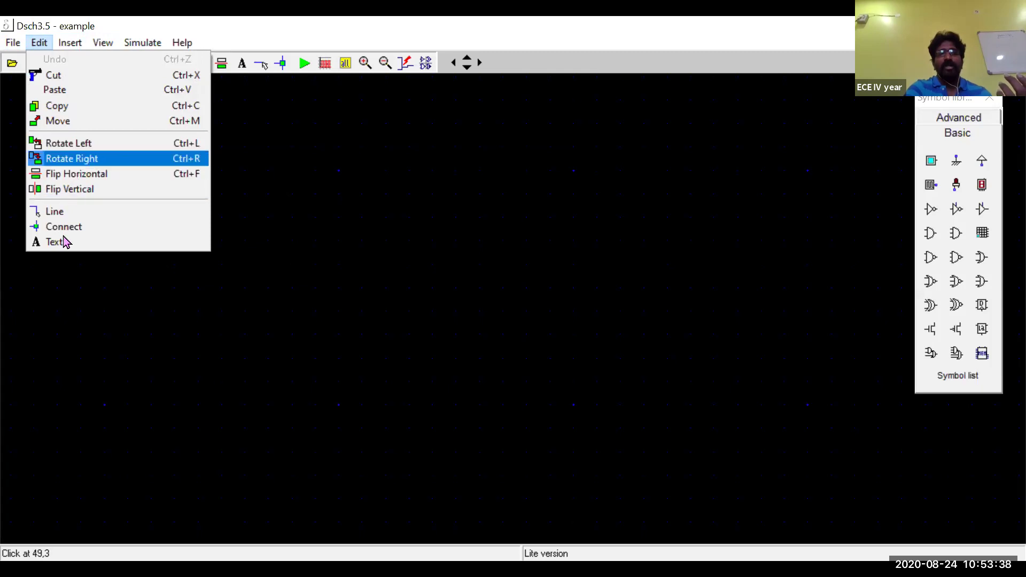
left_click(327, 233)
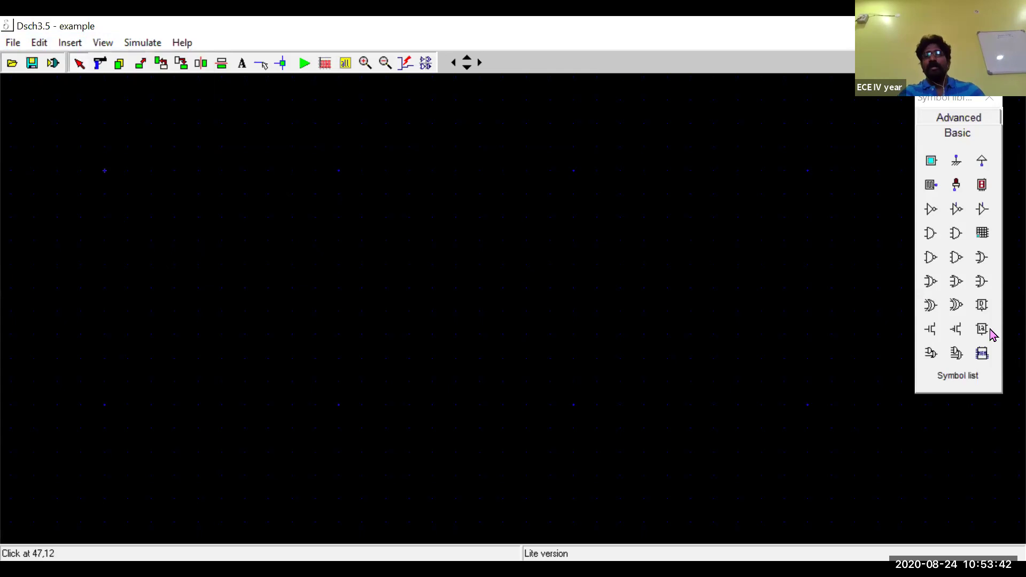
left_click(951, 124)
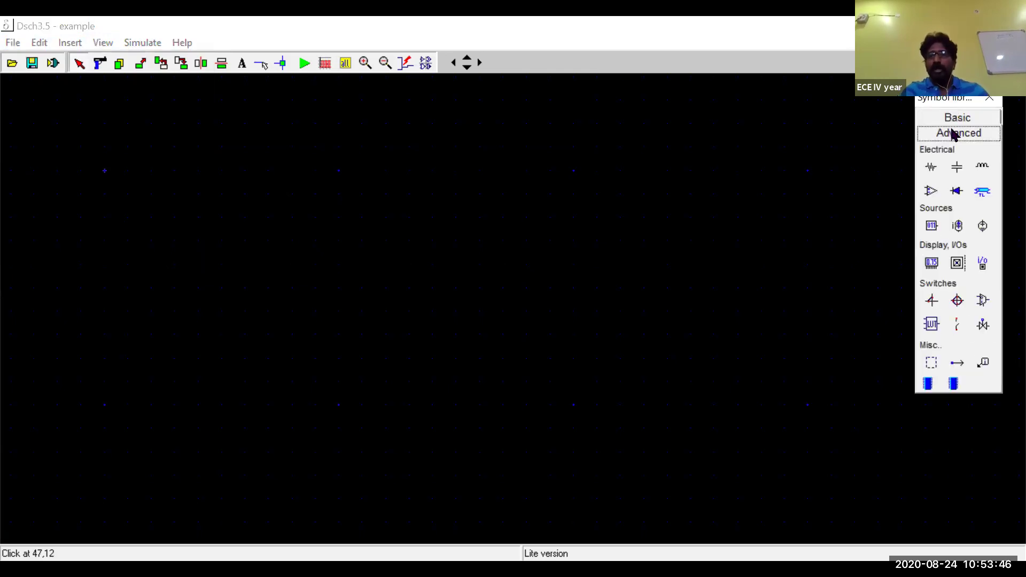
left_click(949, 119)
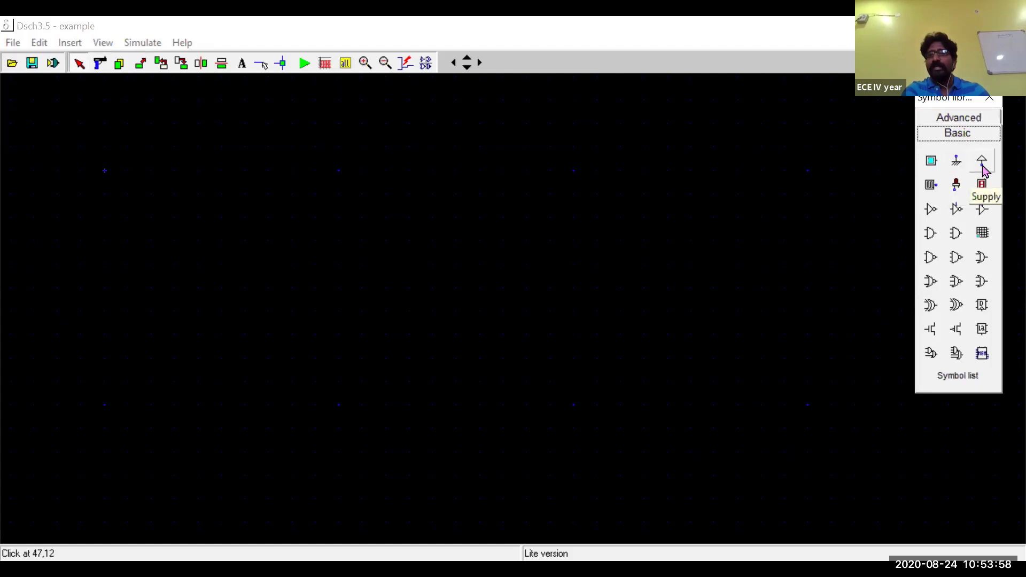
Place a clock symbol on the empty schematic and delete it again
left_click(926, 191)
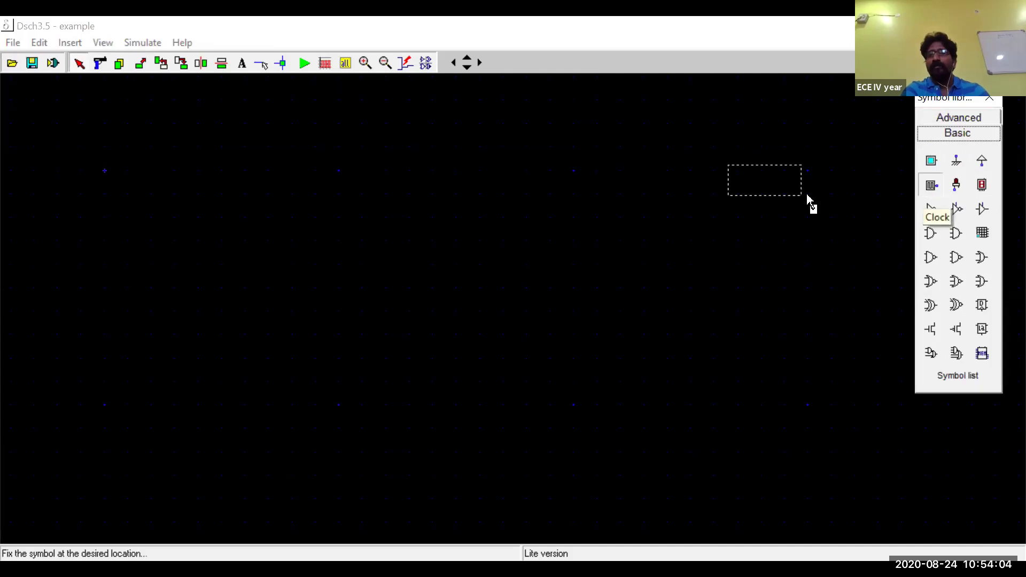
left_click(793, 214)
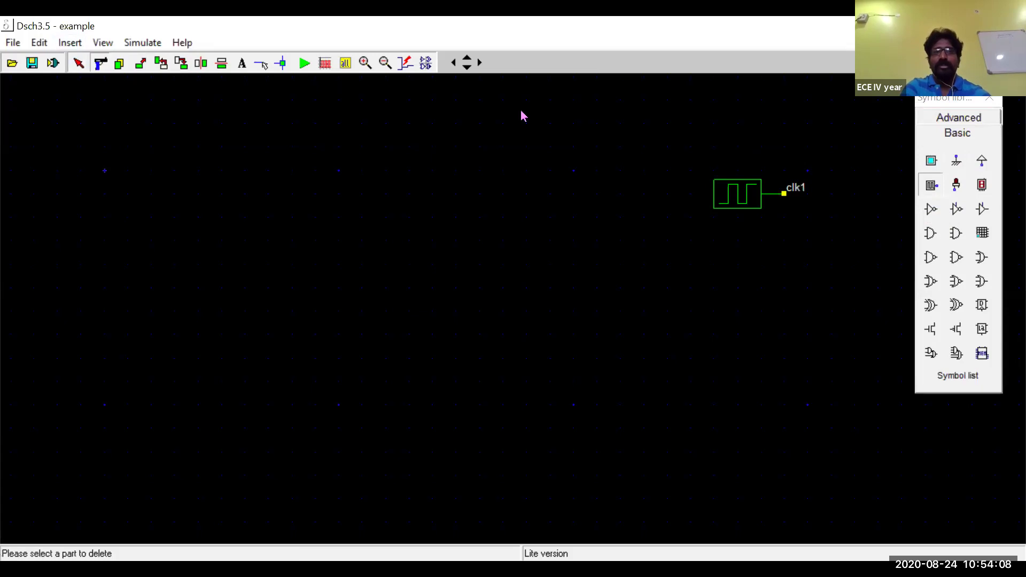
left_click(740, 196)
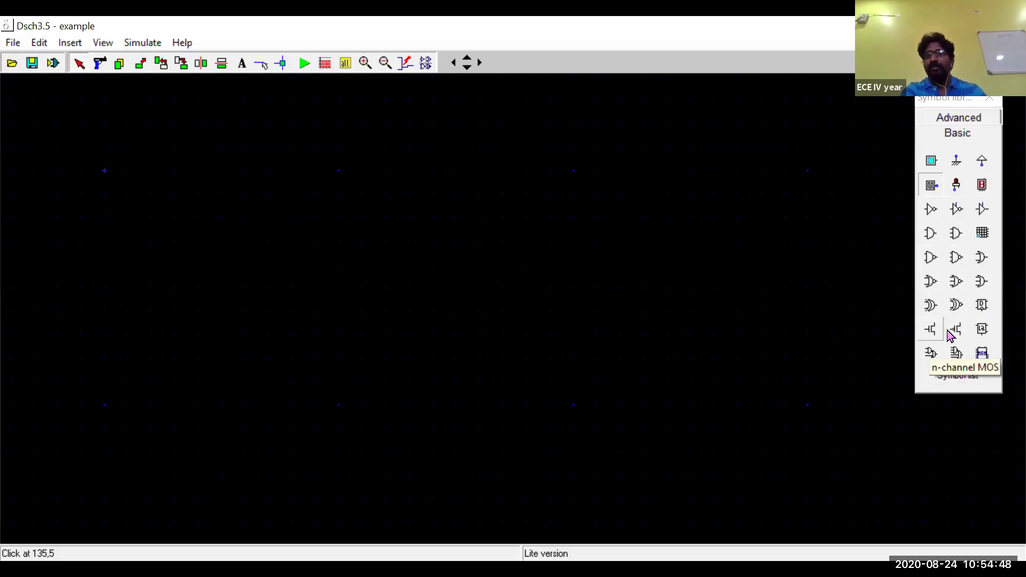
left_click(960, 118)
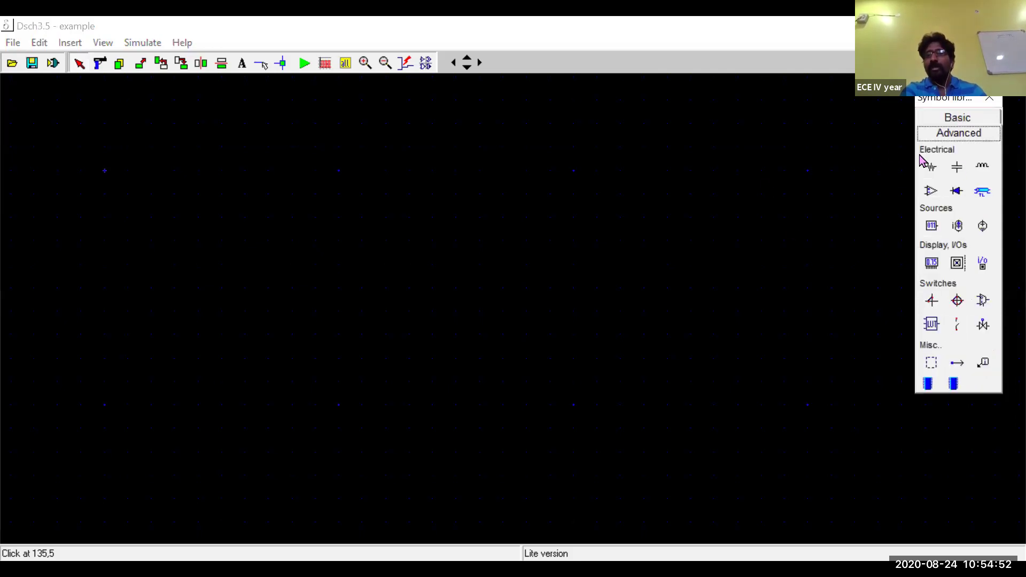
left_click(940, 175)
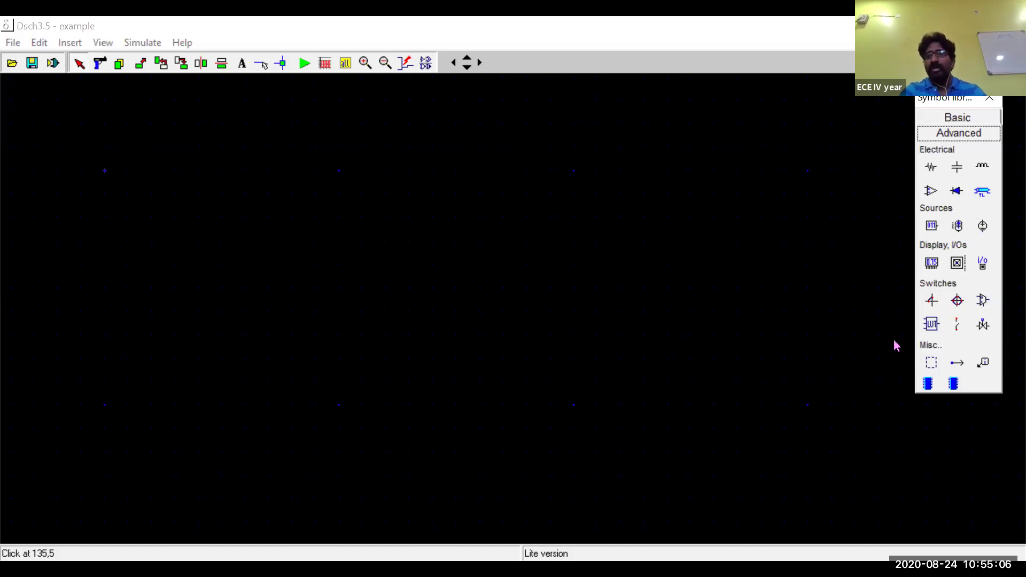
left_click(957, 119)
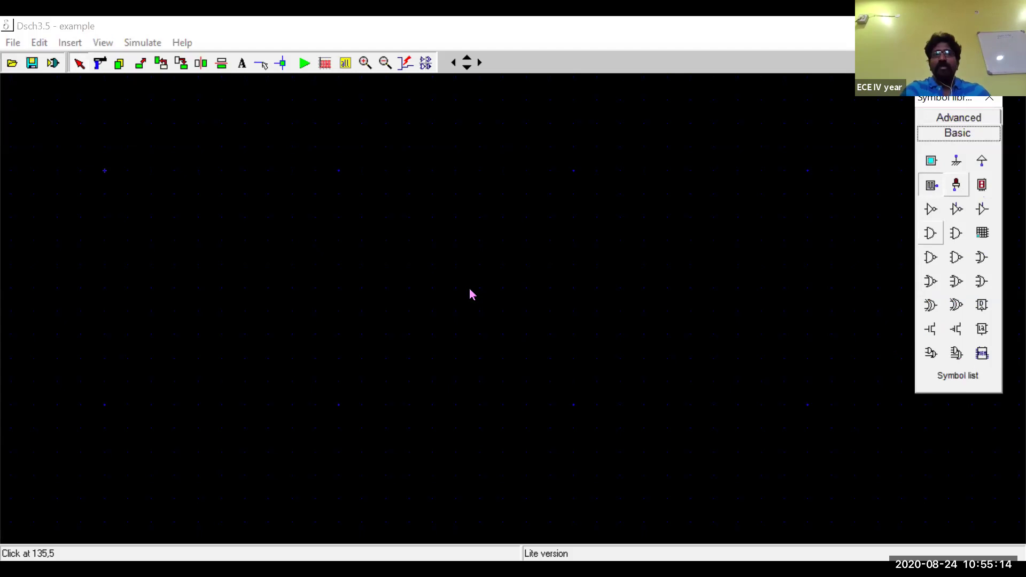
Place a p-channel MOS transistor on the schematic and delete it again
left_click(954, 334)
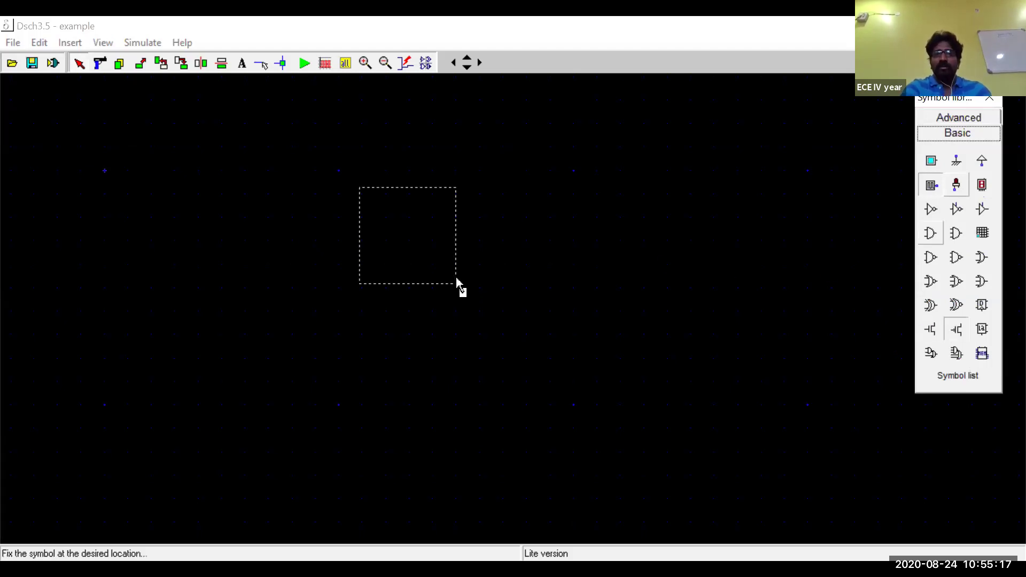
left_click(515, 261)
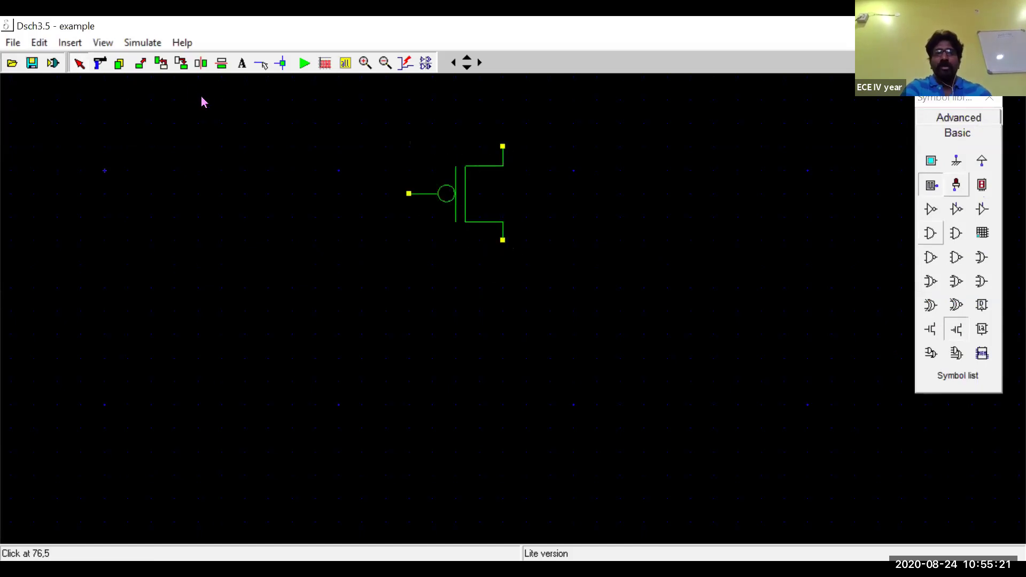
left_click(100, 63)
left_click(450, 193)
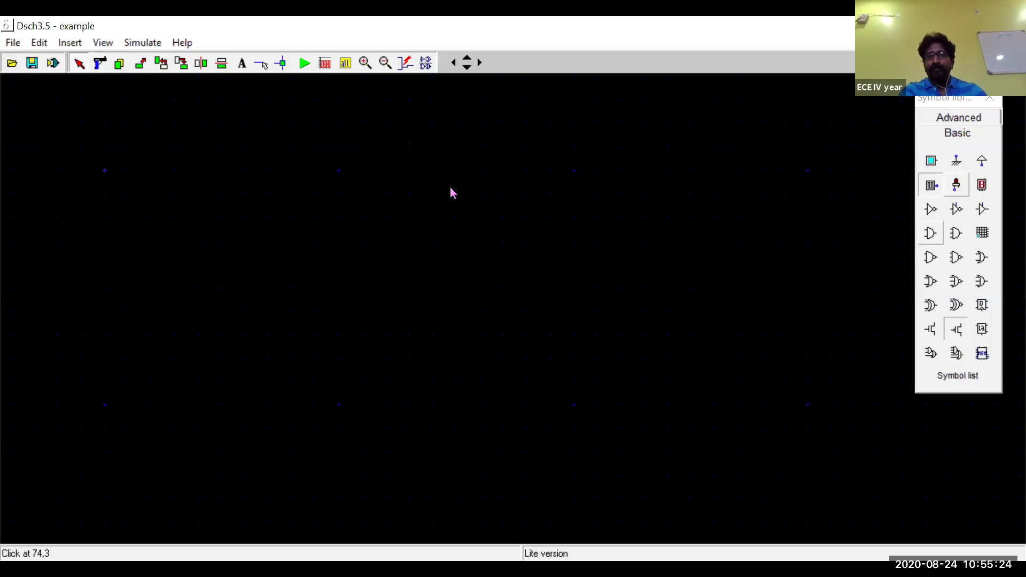
left_click(634, 283)
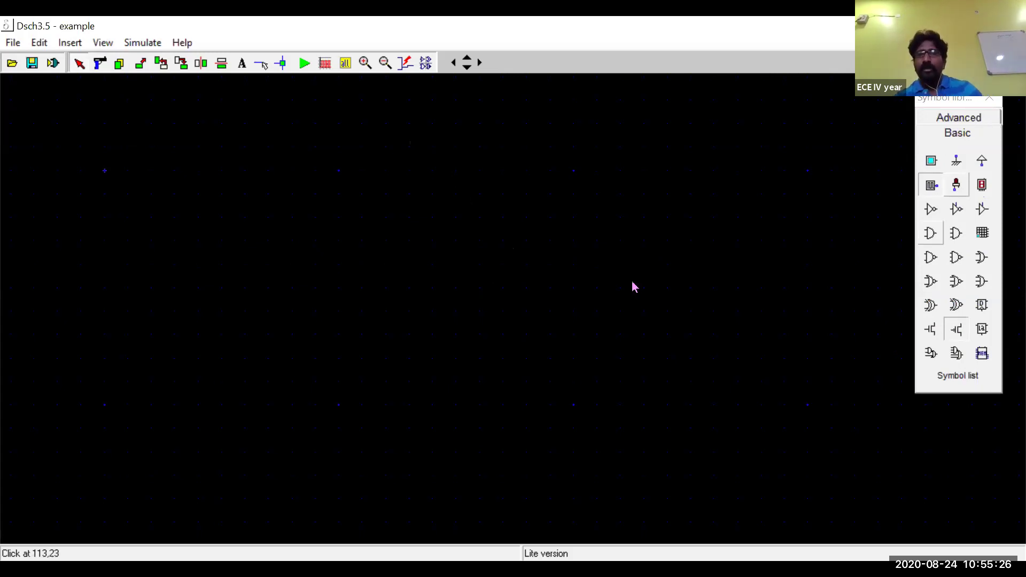
Place a p-channel MOS transistor and an n-channel MOS transistor directly below it, leaving a gap between them for wiring
left_click(957, 332)
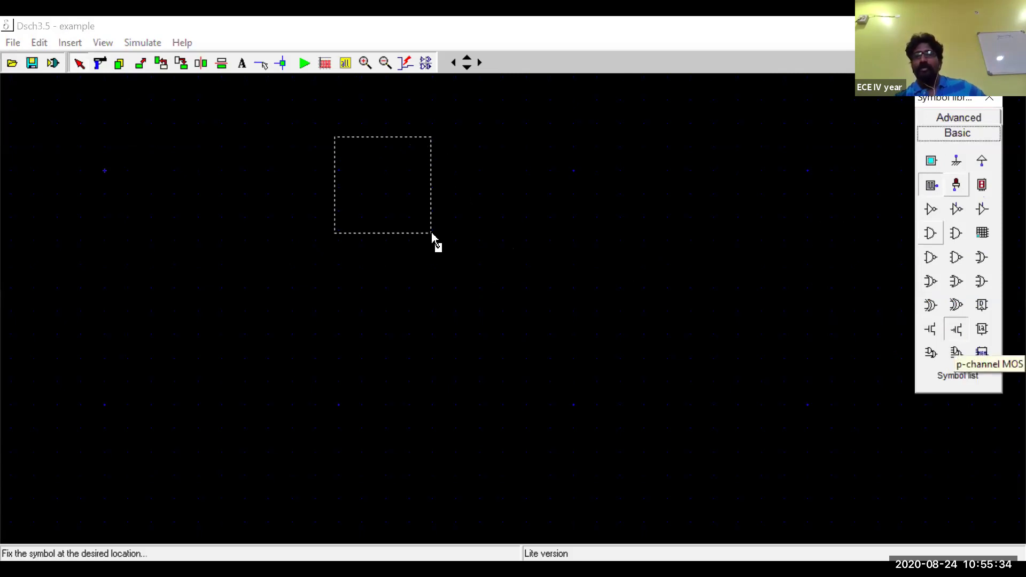
left_click(939, 427)
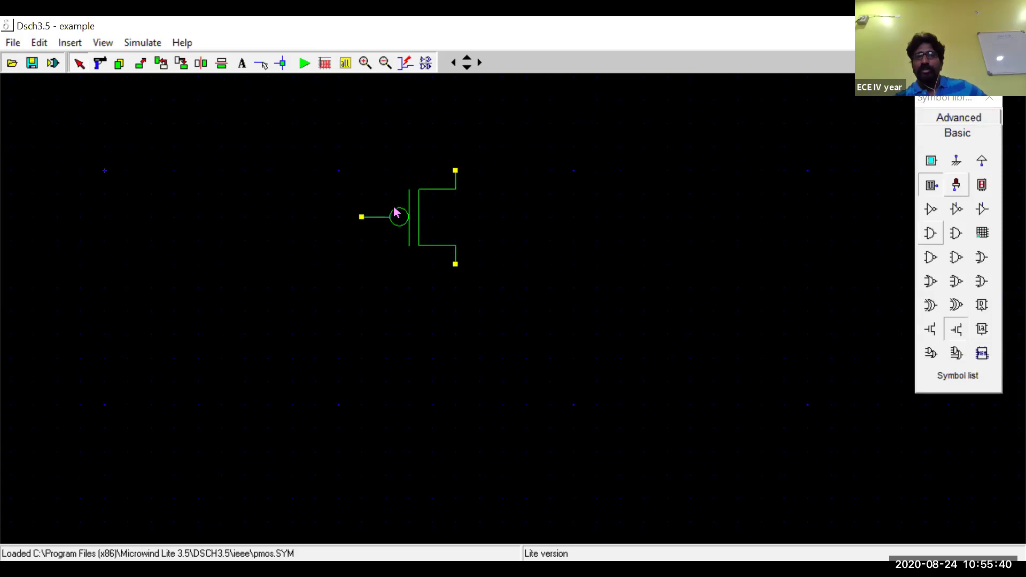
left_click(930, 330)
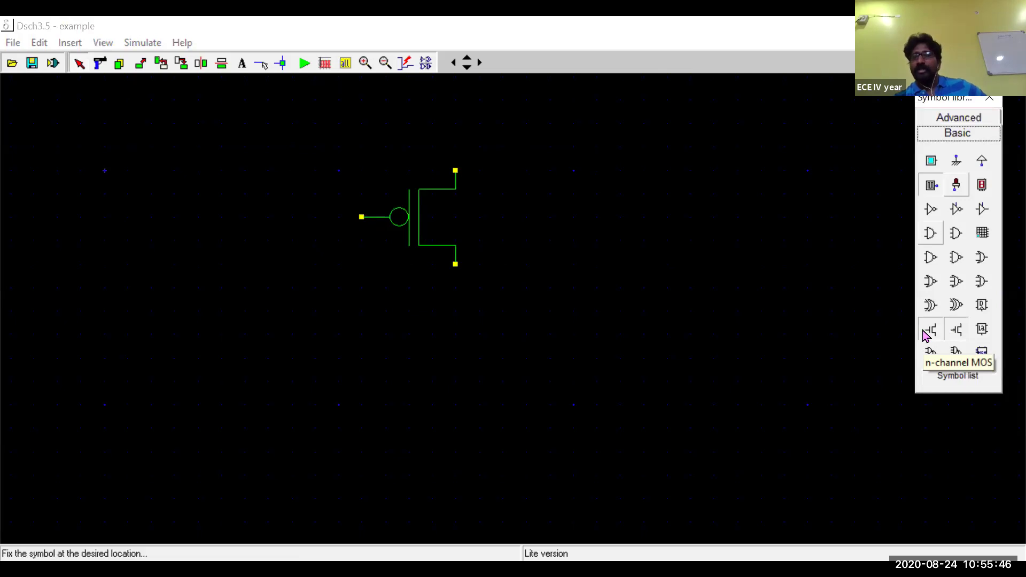
left_click(454, 453)
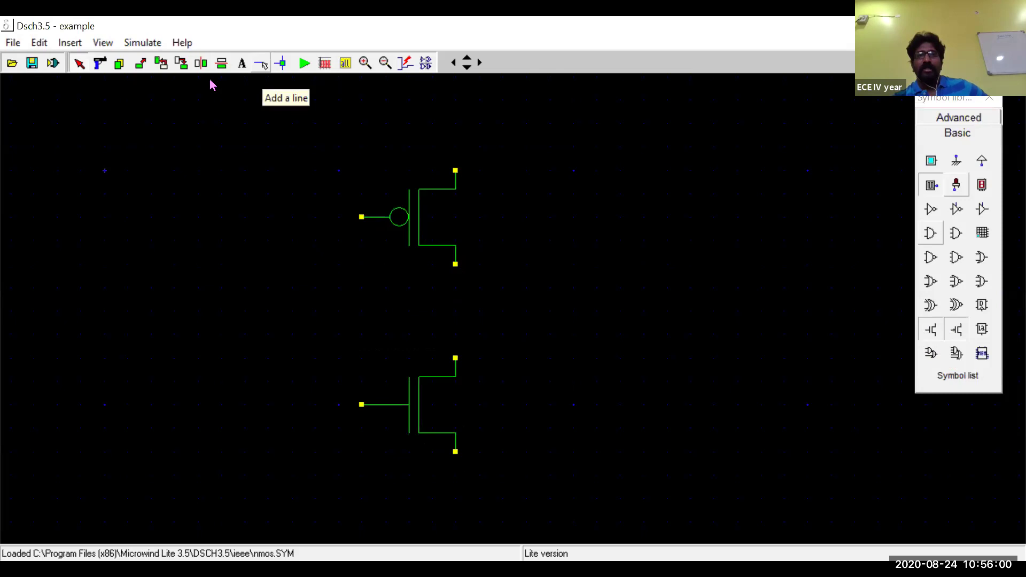
Wire the two drains together and the two gates together, with an input line from the gate wire and an output line from the drain wire
left_click(261, 63)
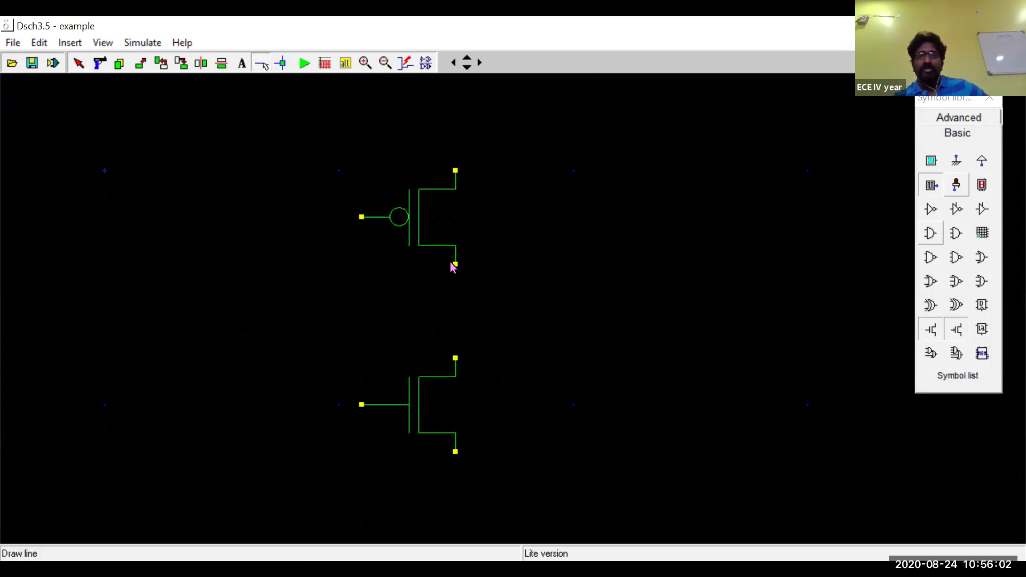
left_click_drag(455, 265, 455, 359)
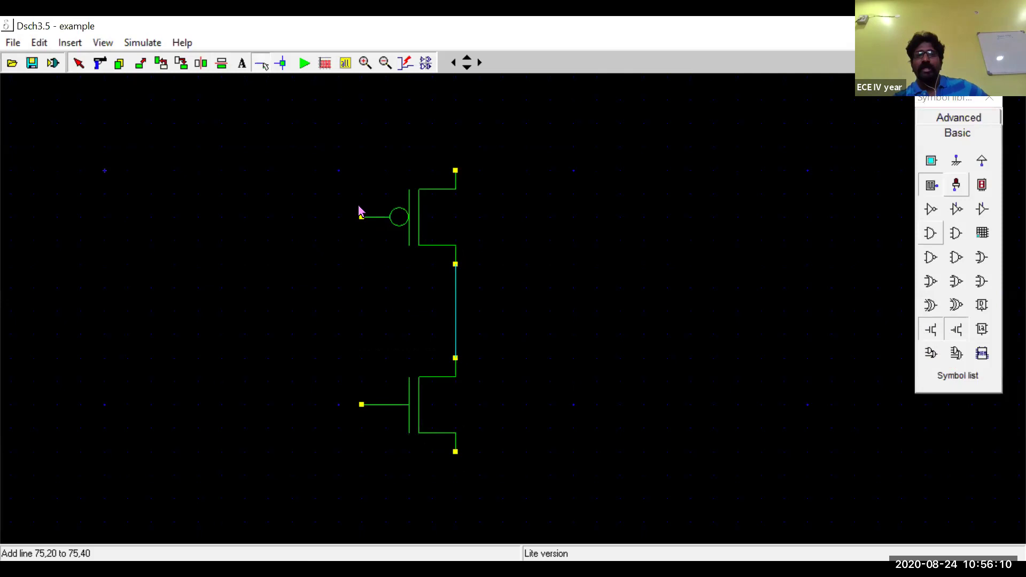
mouse_move(362, 222)
left_mouse_down()
mouse_move(293, 224)
mouse_move(273, 385)
mouse_move(294, 426)
mouse_move(286, 415)
mouse_move(299, 412)
mouse_move(371, 410)
mouse_move(366, 423)
left_mouse_up()
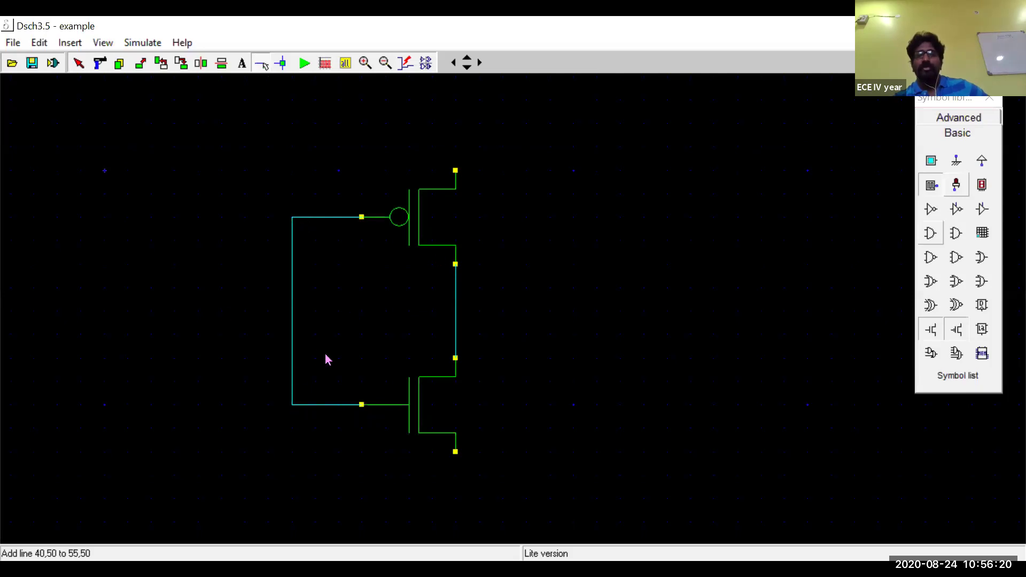
mouse_move(292, 309)
left_mouse_down()
mouse_move(190, 308)
mouse_move(199, 310)
left_mouse_up()
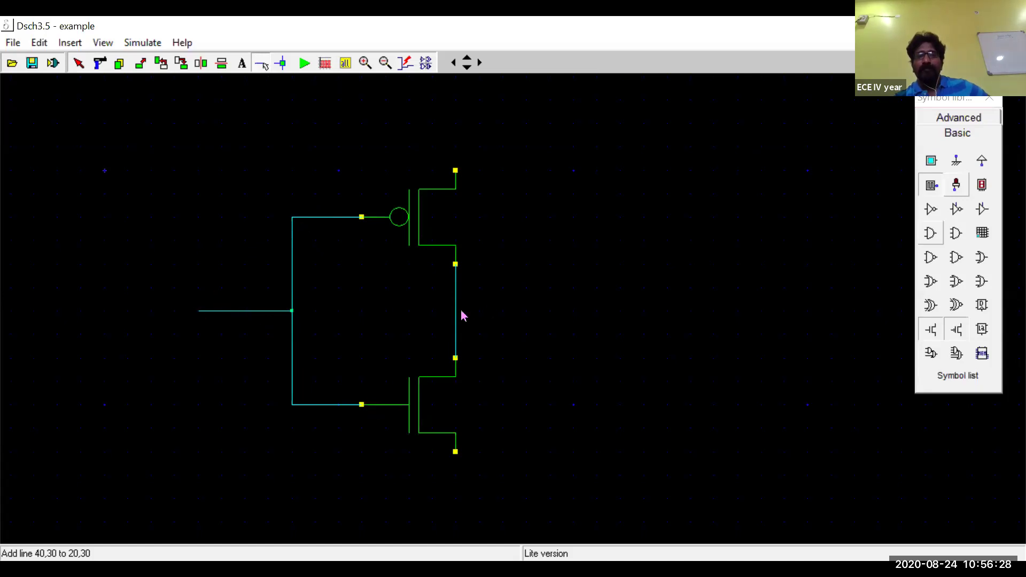
left_click_drag(455, 311, 556, 312)
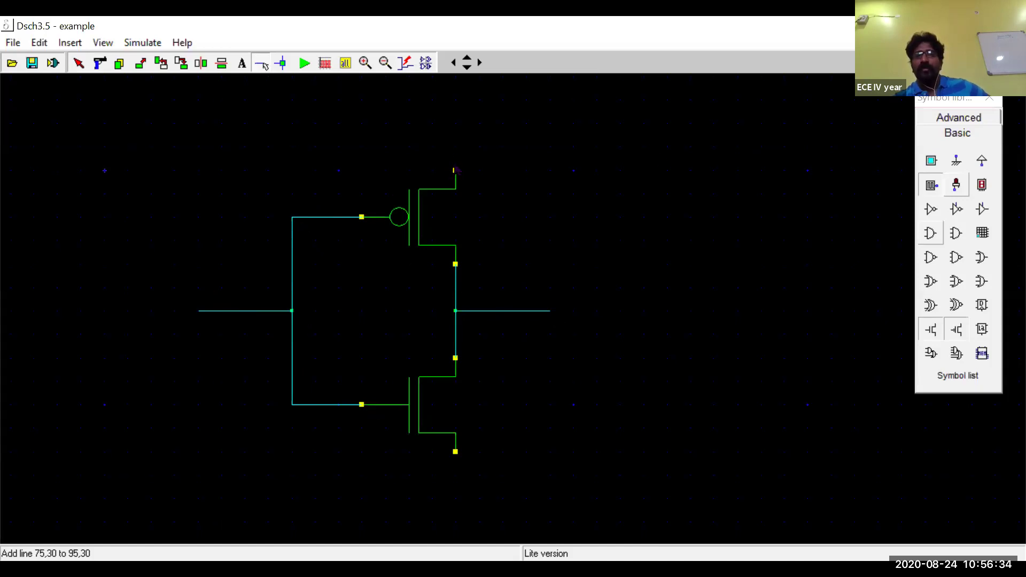
Attach a supply symbol to the p-channel transistor's upper terminal and a ground symbol to the n-channel transistor's lower terminal
left_click(982, 161)
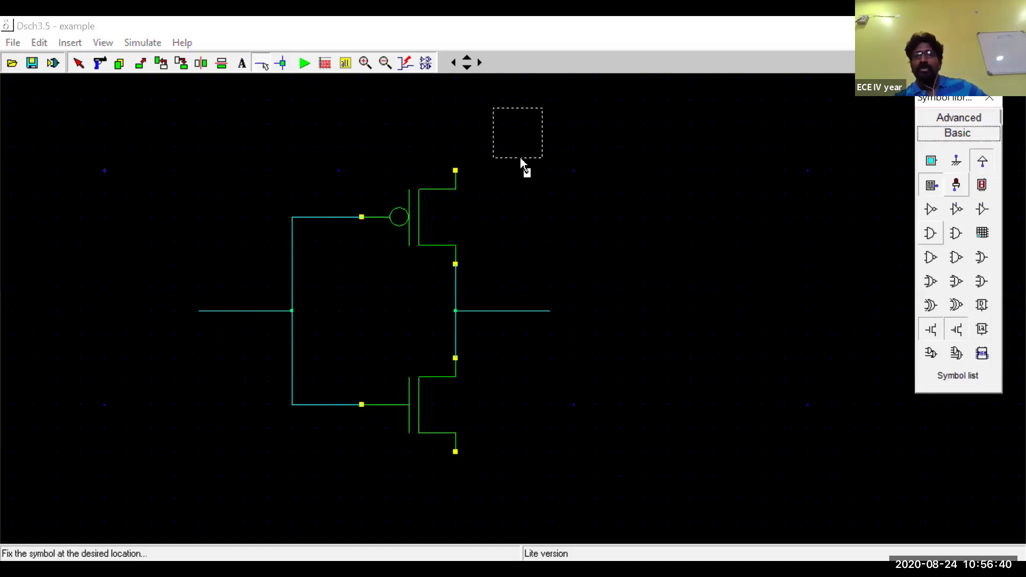
left_click(484, 172)
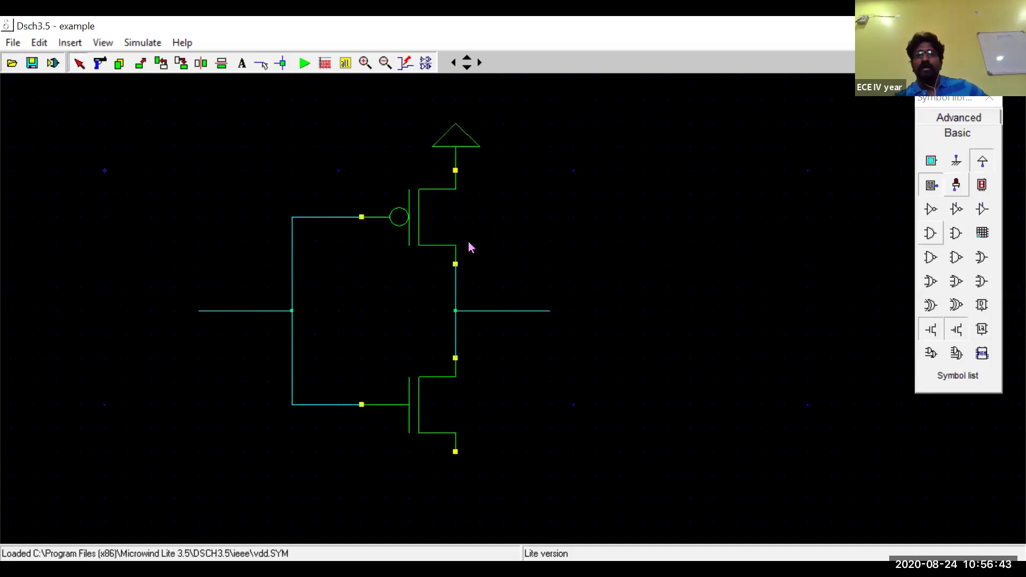
left_click(957, 163)
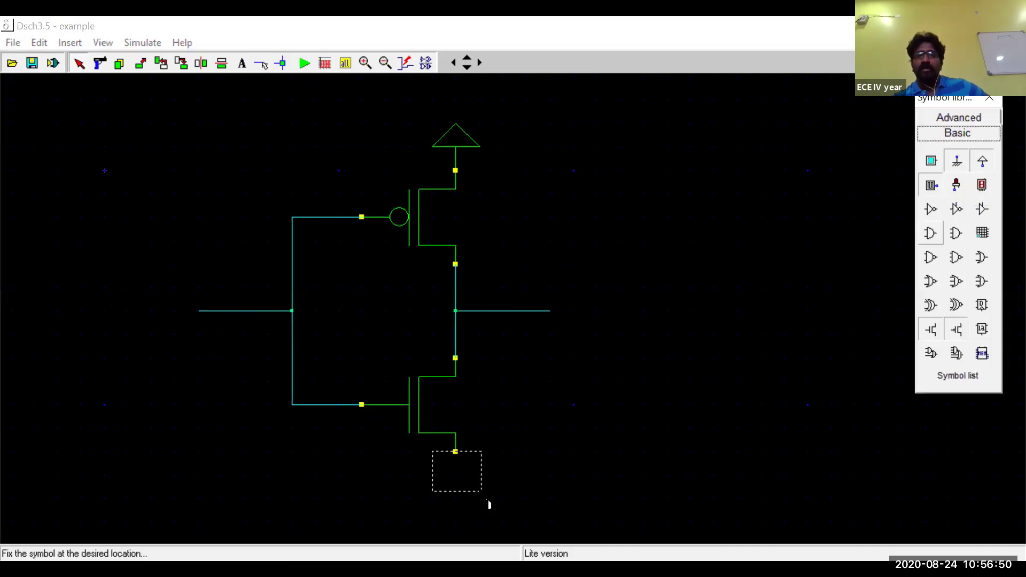
left_click(768, 501)
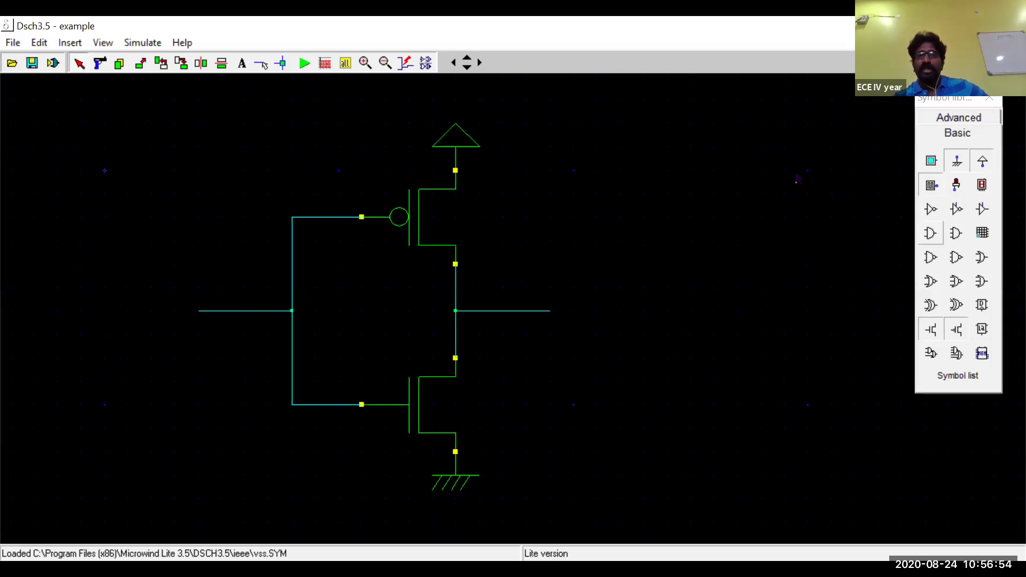
Place an input button at the end of the input line and an output light at the end of the output line
left_click(931, 162)
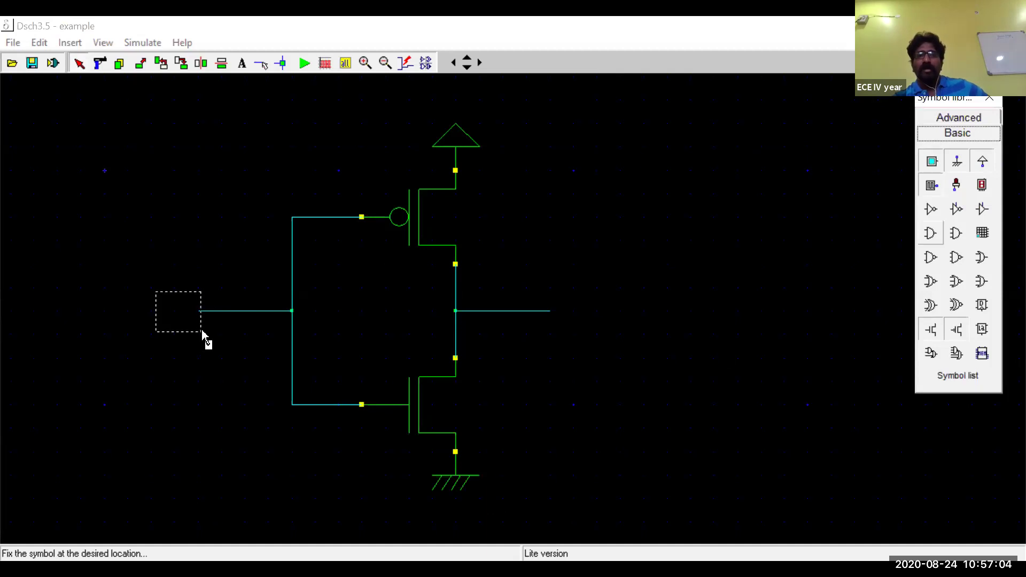
left_click(203, 334)
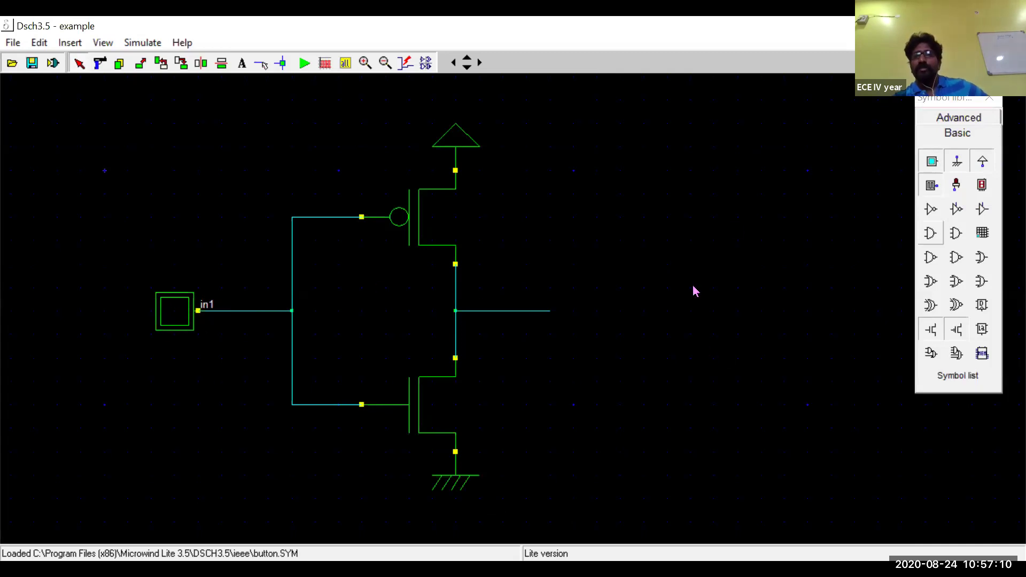
left_click(956, 187)
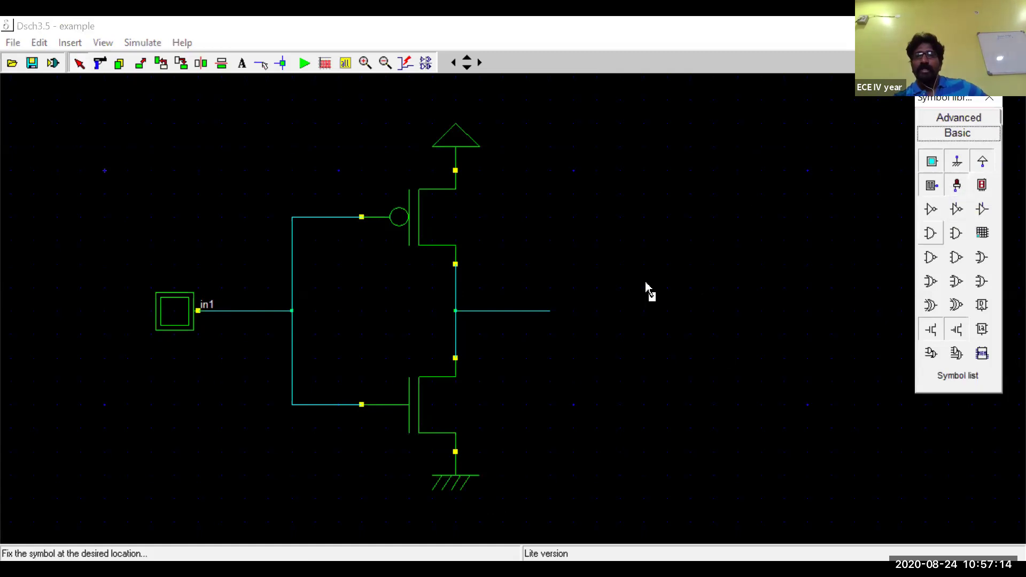
left_click(582, 313)
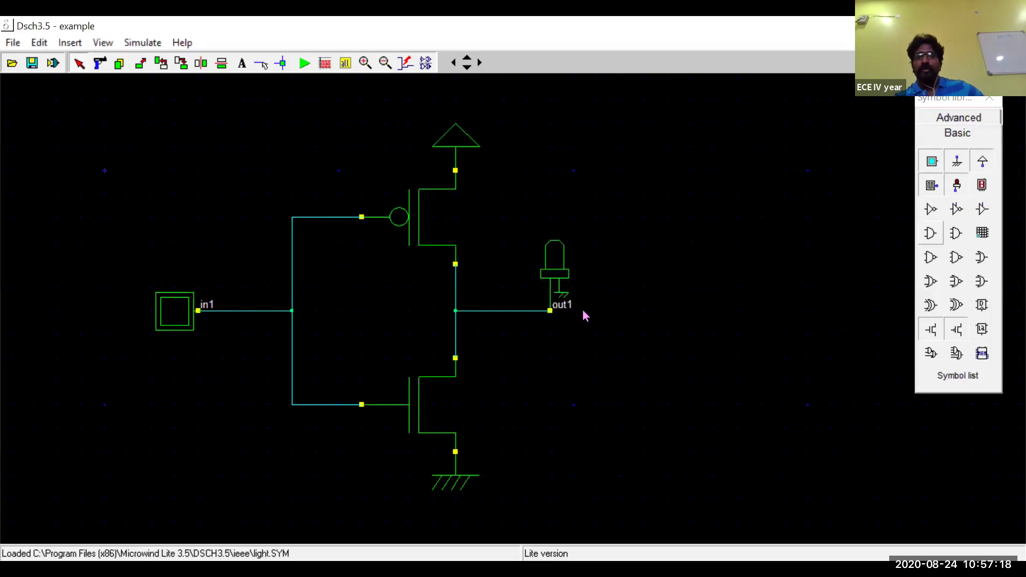
Turn on Show symbol title for the p-channel transistor and for the n-channel transistor
left_click(419, 221)
double_click(418, 221)
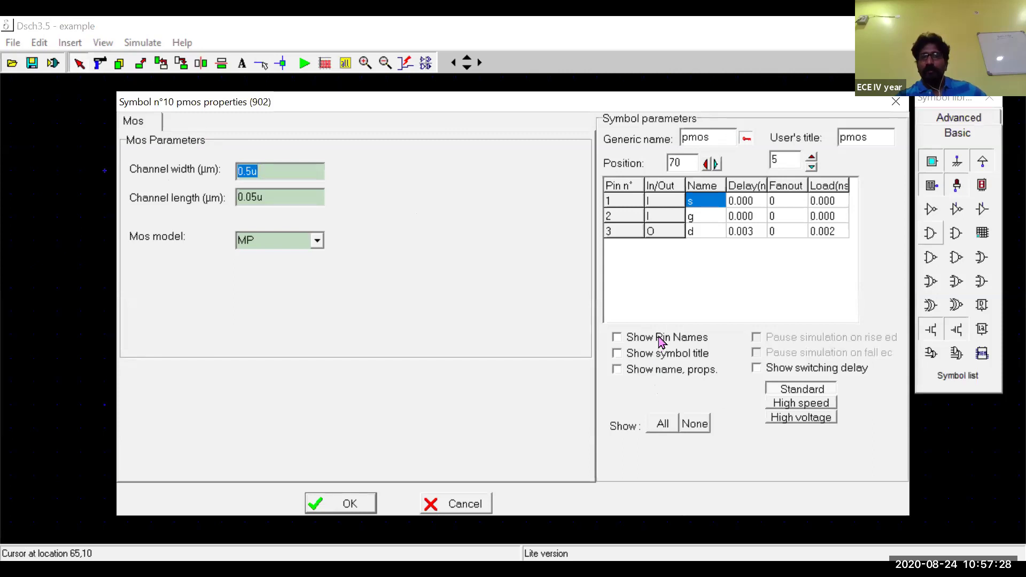
left_click(897, 103)
double_click(415, 231)
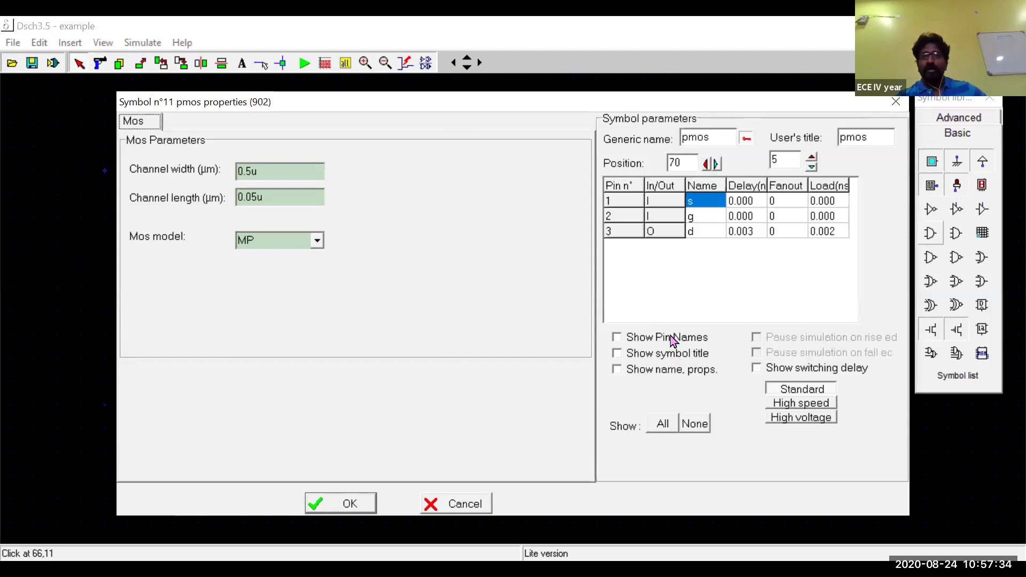
left_click(639, 354)
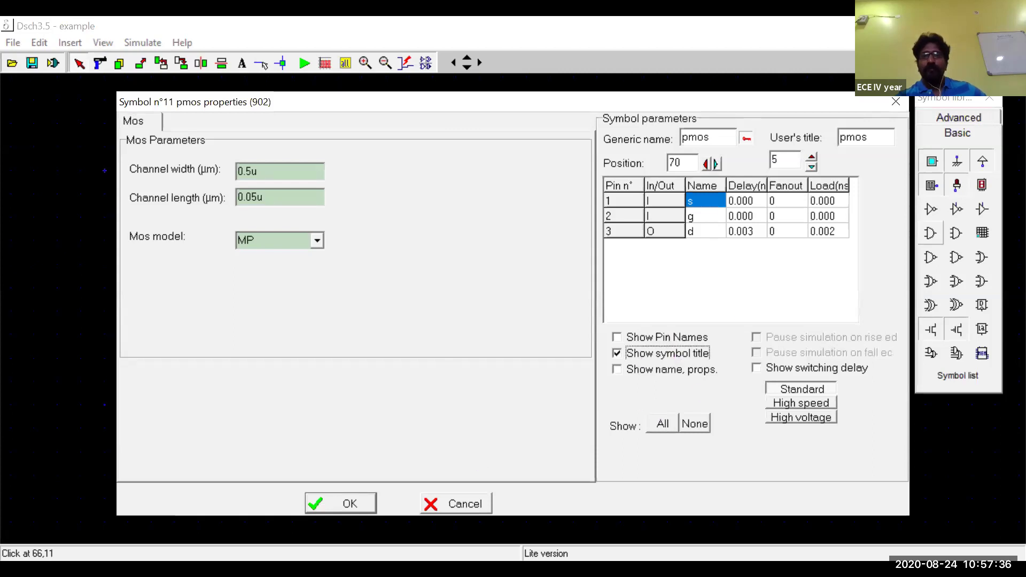
left_click(340, 504)
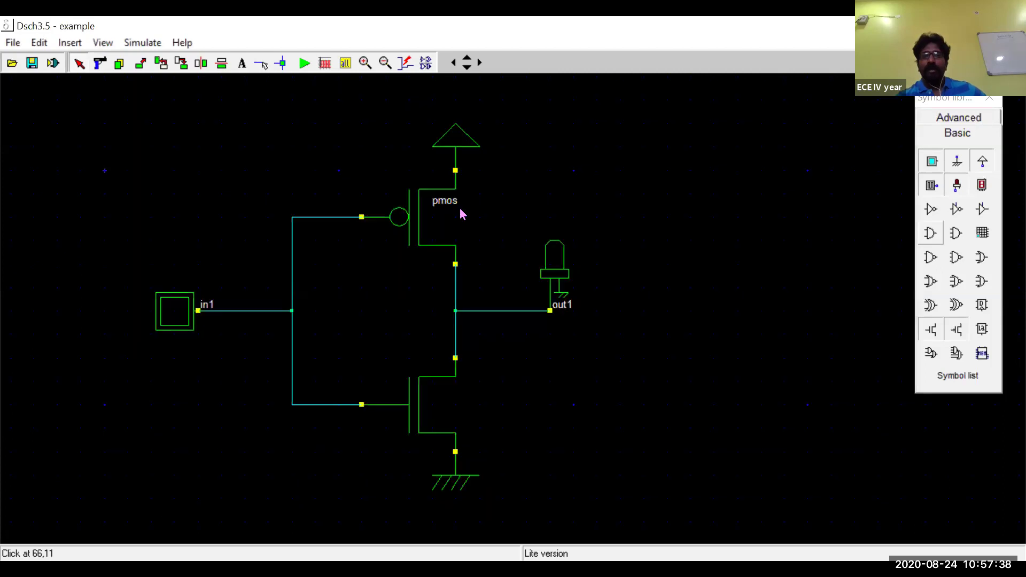
double_click(424, 425)
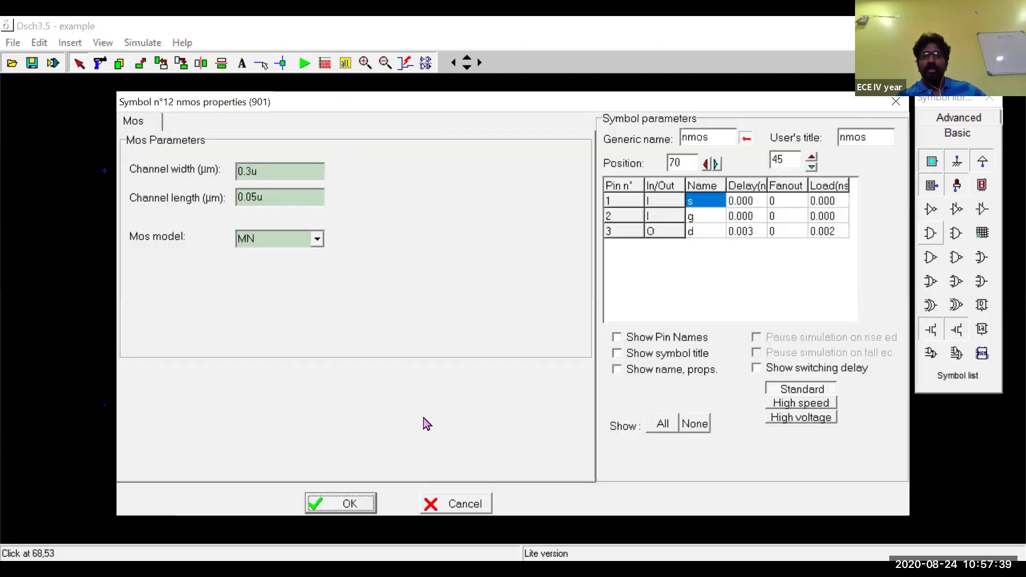
left_click(666, 355)
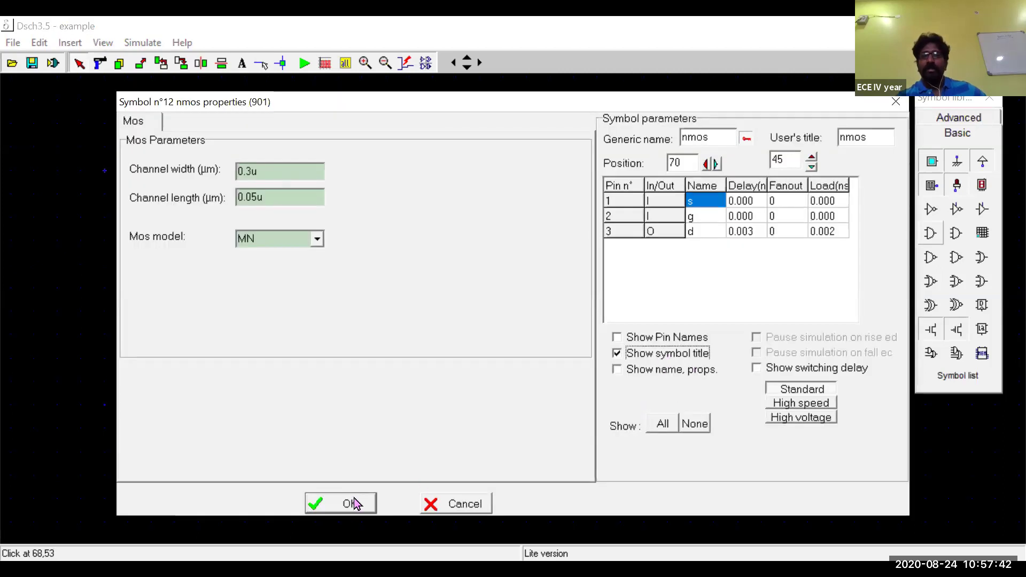
key("Return")
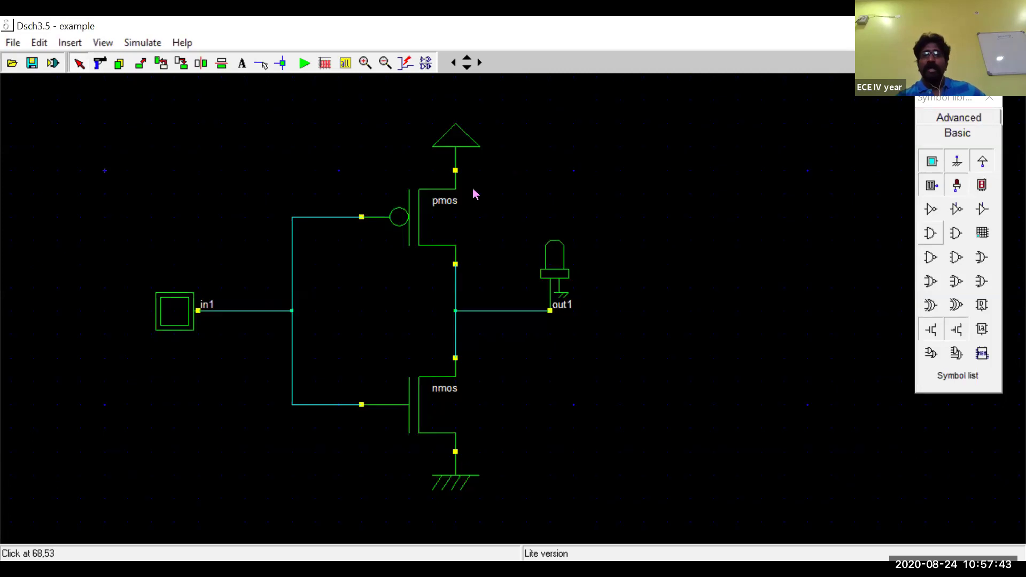
Move the ground symbol slightly down and wire it to the n-channel transistor's lower terminal
left_click(455, 128)
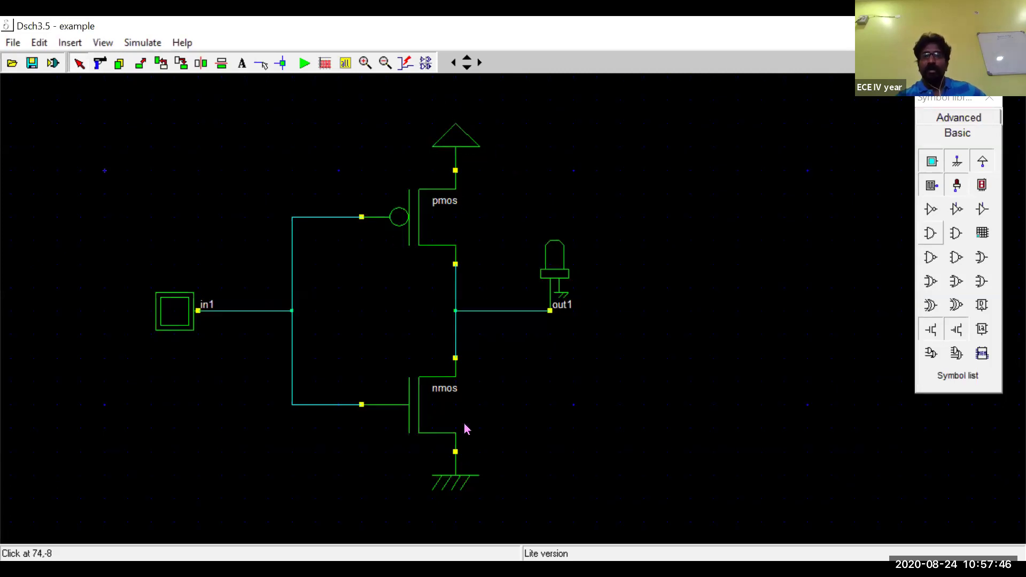
left_click(457, 485)
left_click_drag(453, 491, 454, 514)
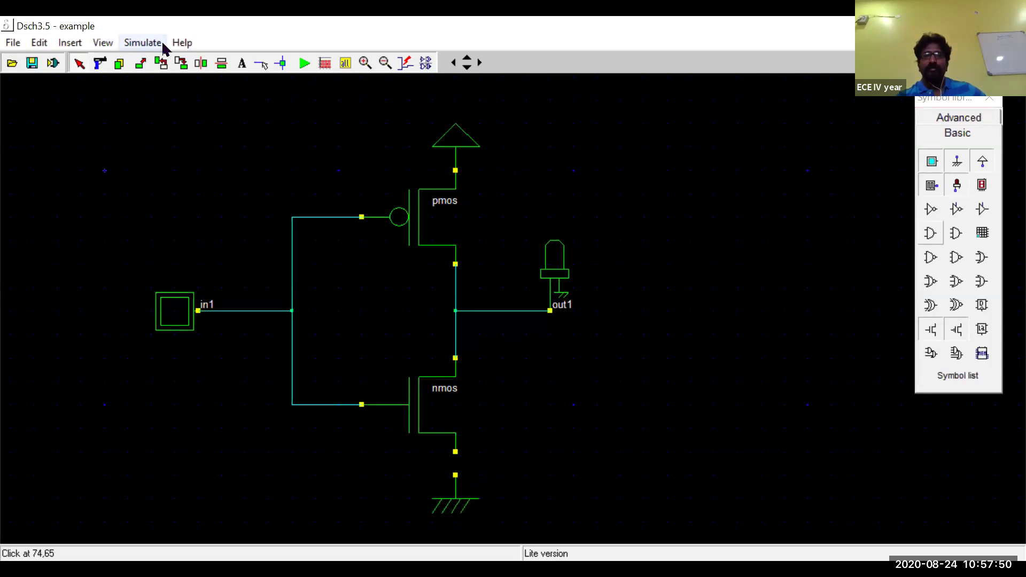
left_click_drag(455, 453, 456, 475)
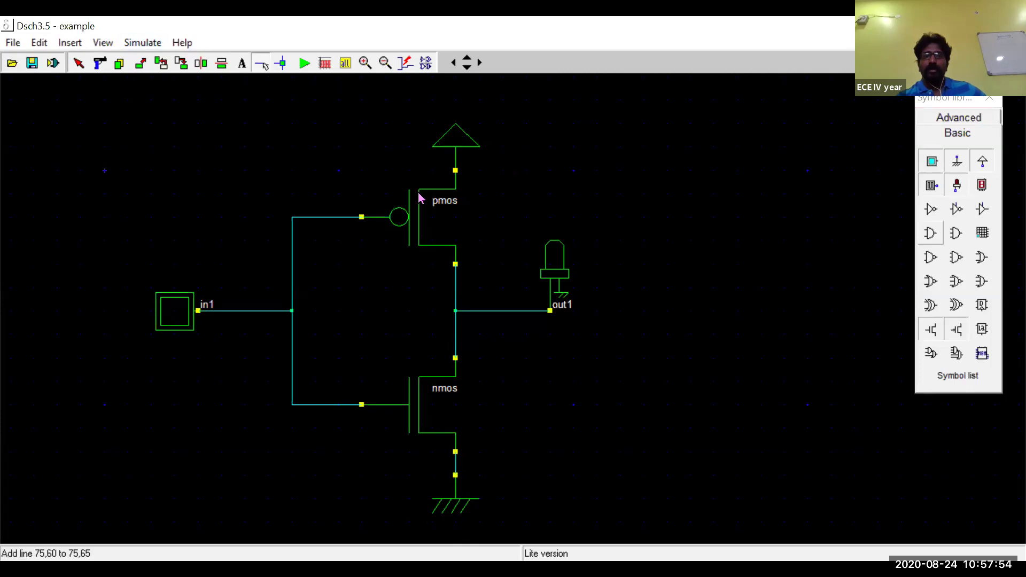
Show all labels of the p-channel transistor, including its pin names and its name and properties
double_click(423, 227)
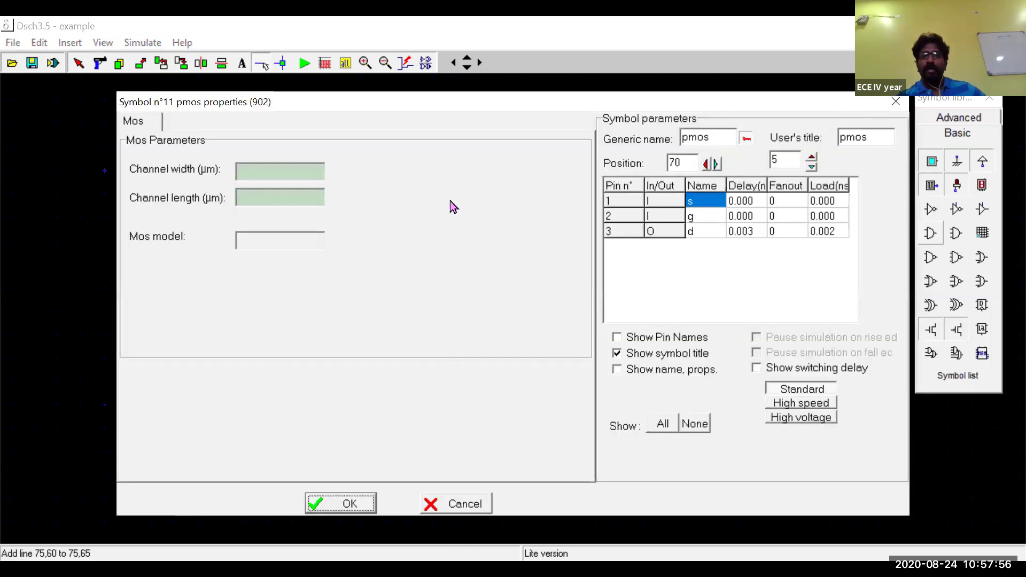
left_click(682, 338)
left_click(649, 423)
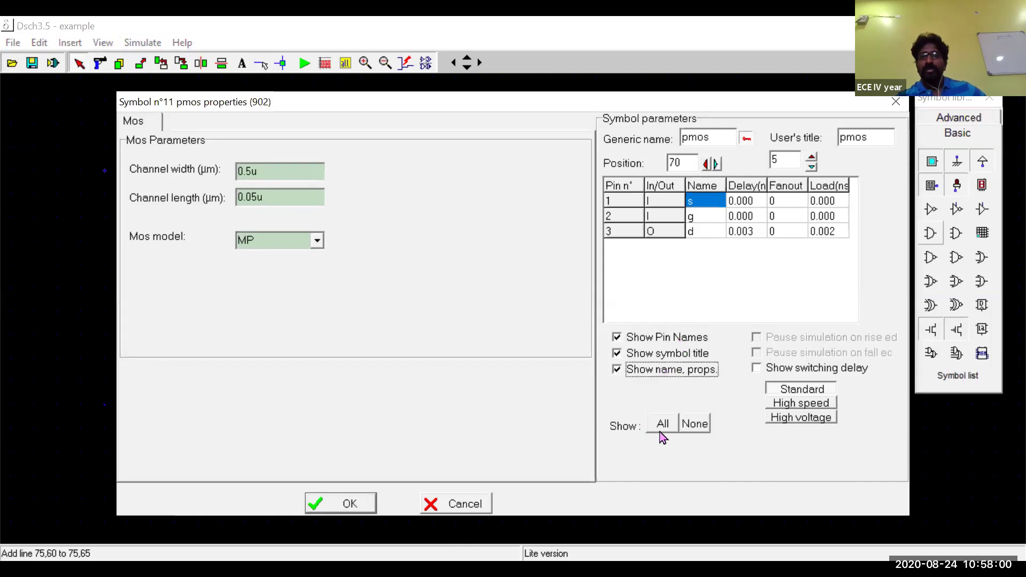
left_click(335, 505)
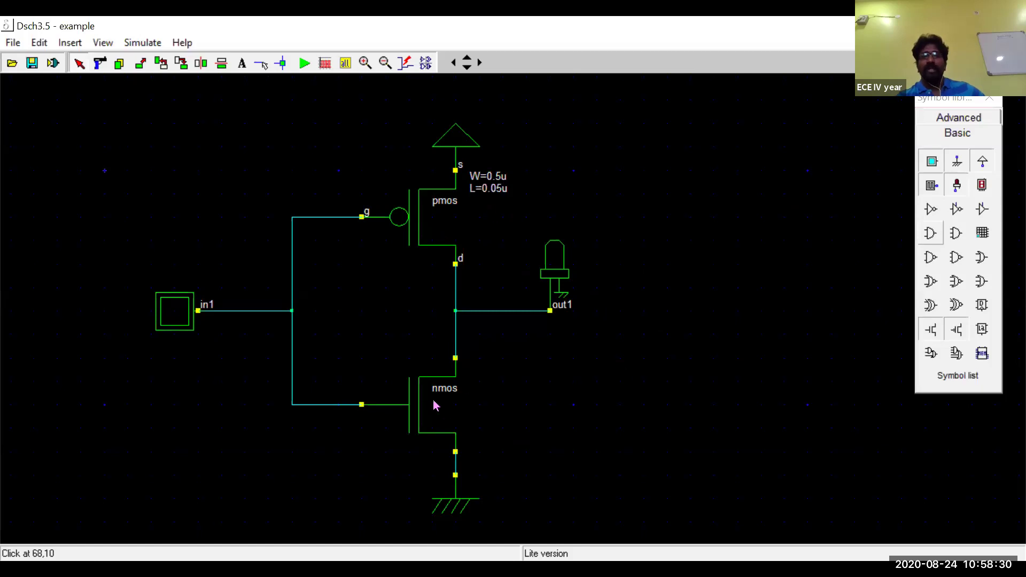
Turn on Show name, props. and Show Pin Names for the n-channel transistor
double_click(416, 405)
left_click(618, 369)
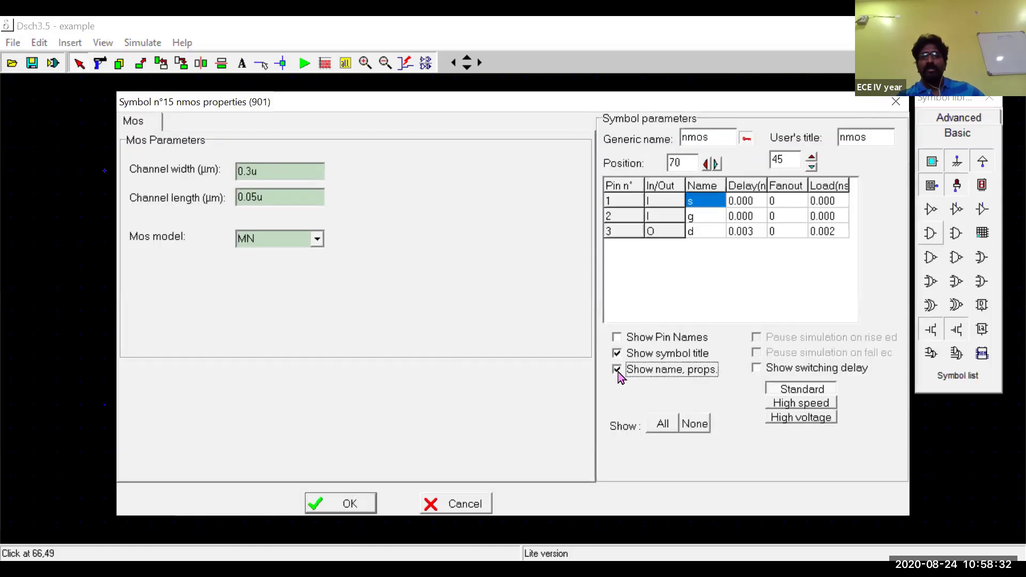
left_click(619, 342)
left_click_drag(348, 512, 644, 390)
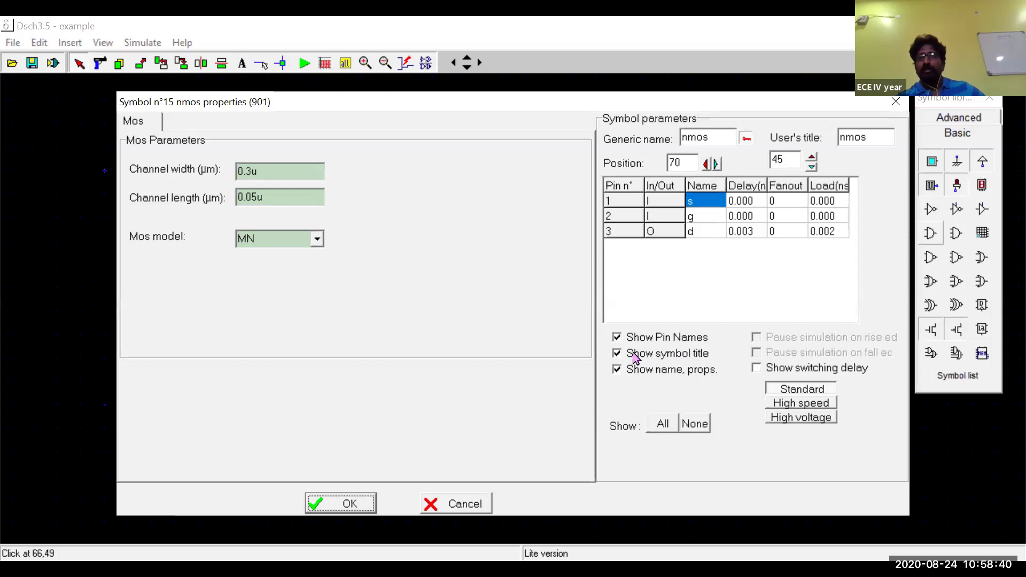
left_click(342, 502)
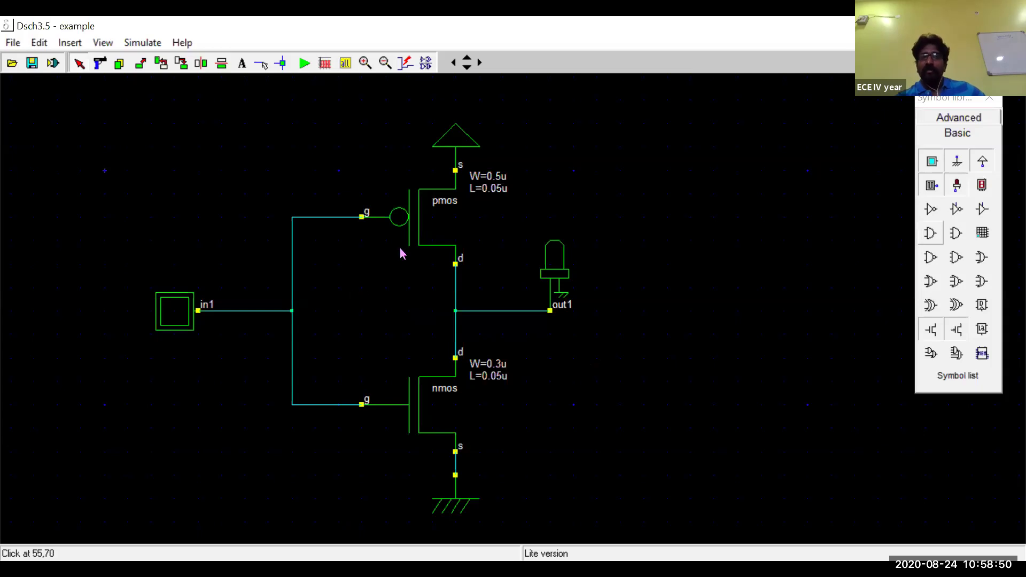
Check the p-channel transistor's channel width and length in its properties
mouse_move(423, 236)
left_mouse_down()
mouse_move(399, 236)
mouse_move(428, 238)
mouse_move(419, 242)
left_mouse_up()
left_click(567, 194)
double_click(421, 237)
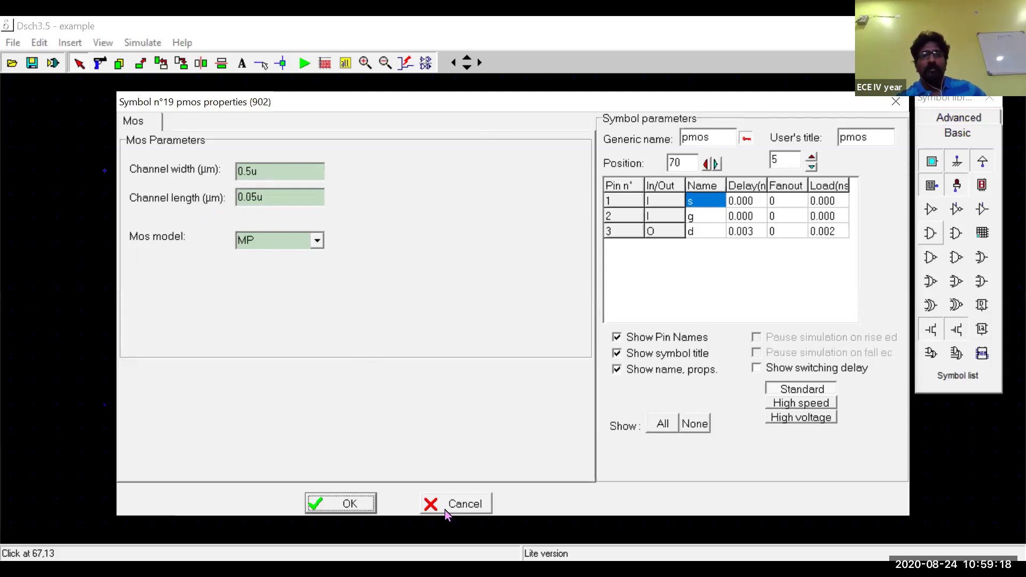
left_click(338, 504)
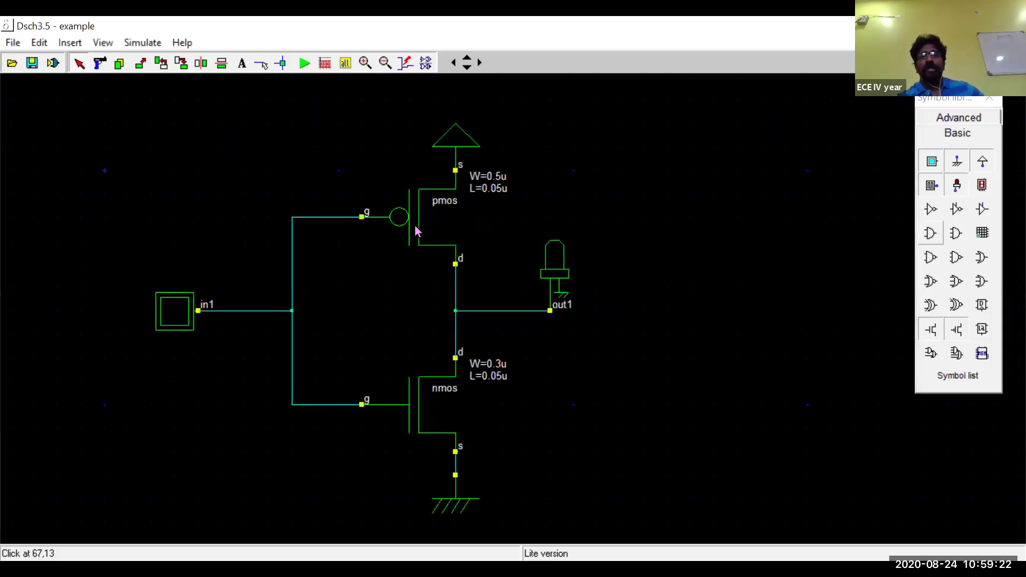
Set the p-channel transistor's channel width to 0.3u
double_click(427, 217)
left_click(253, 171)
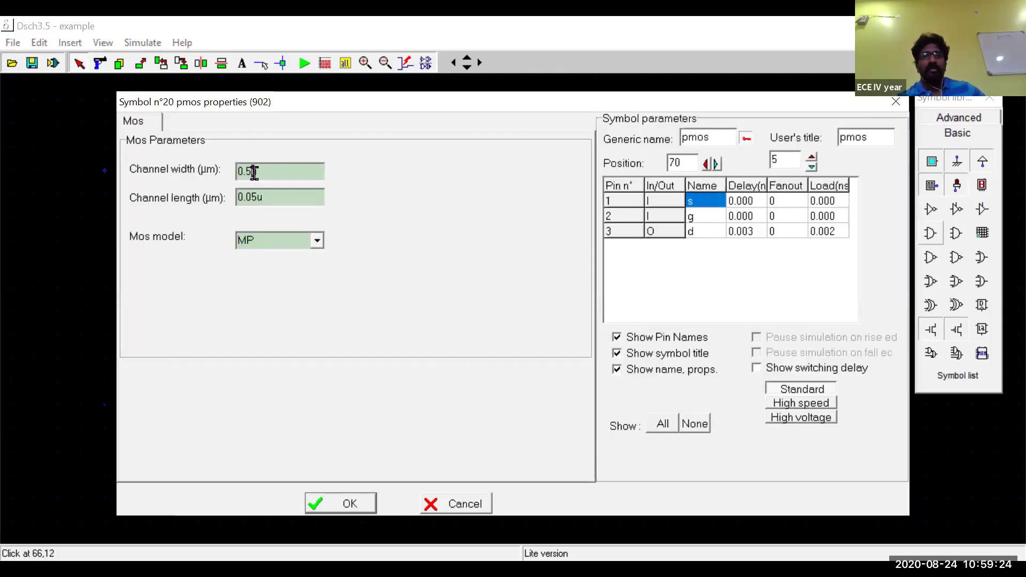
key("BackSpace")
type("3")
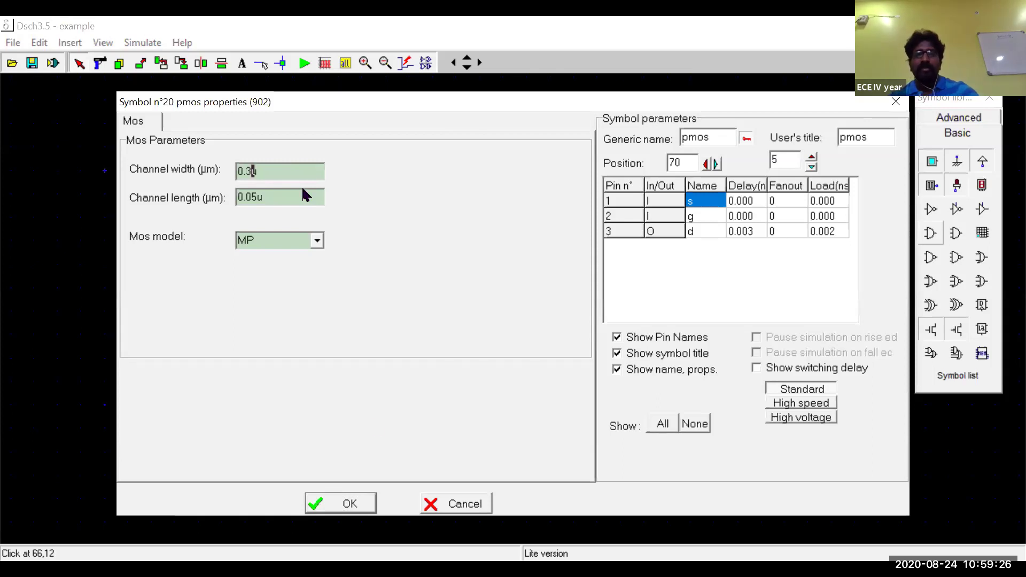
left_click(365, 507)
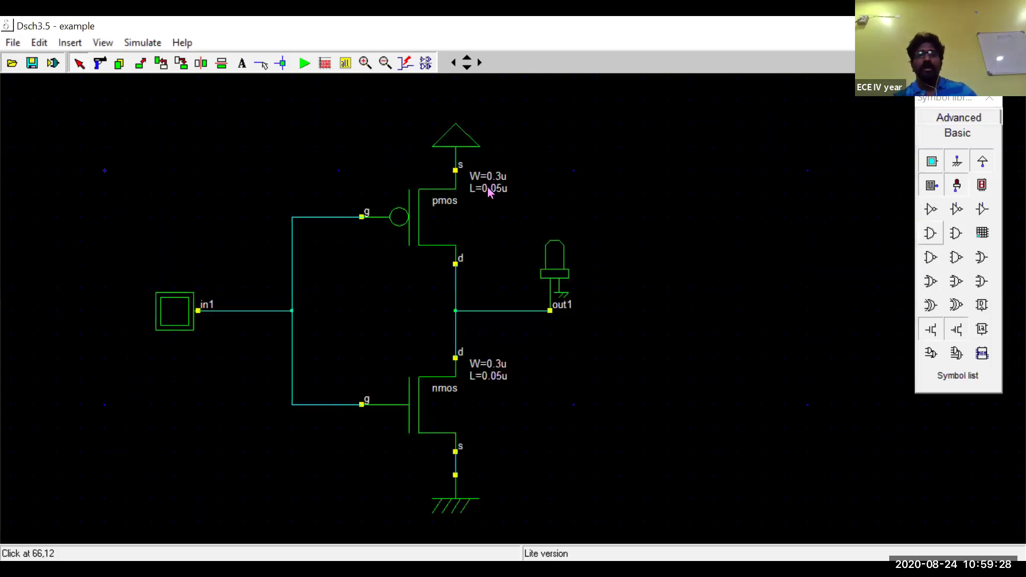
Set the p-channel transistor's channel width back to 0.5u
double_click(416, 241)
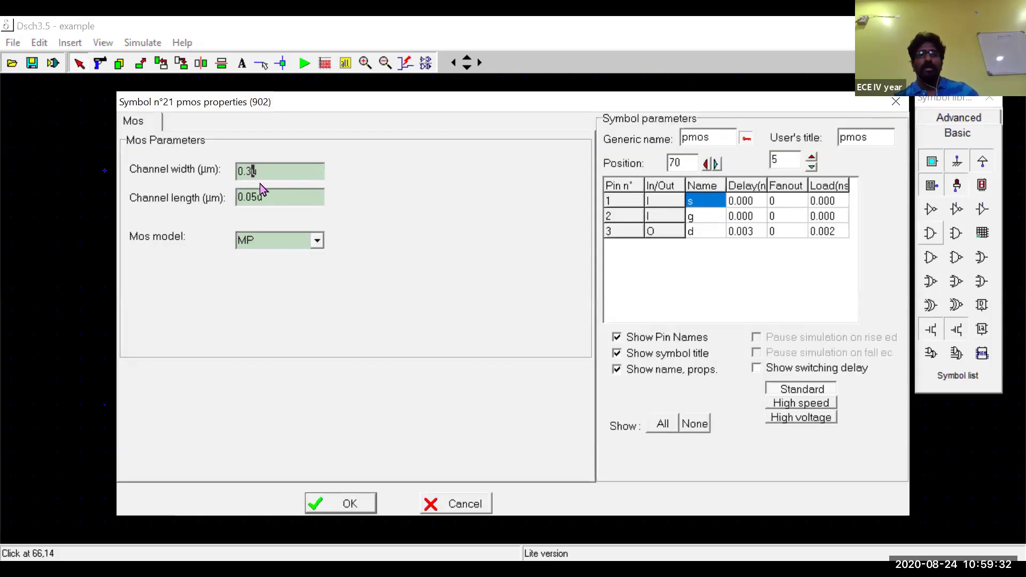
key("BackSpace")
type("5")
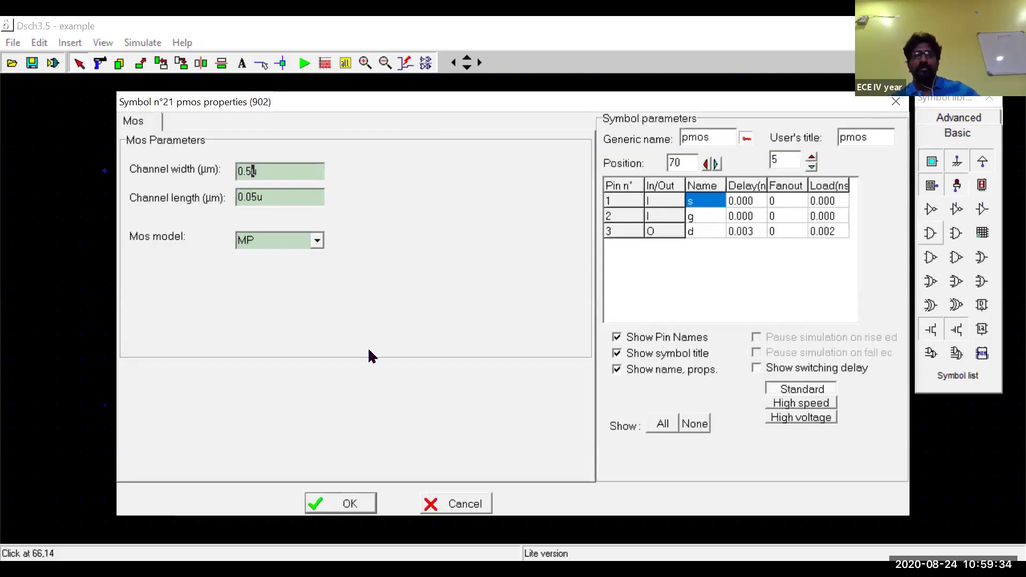
left_click(356, 502)
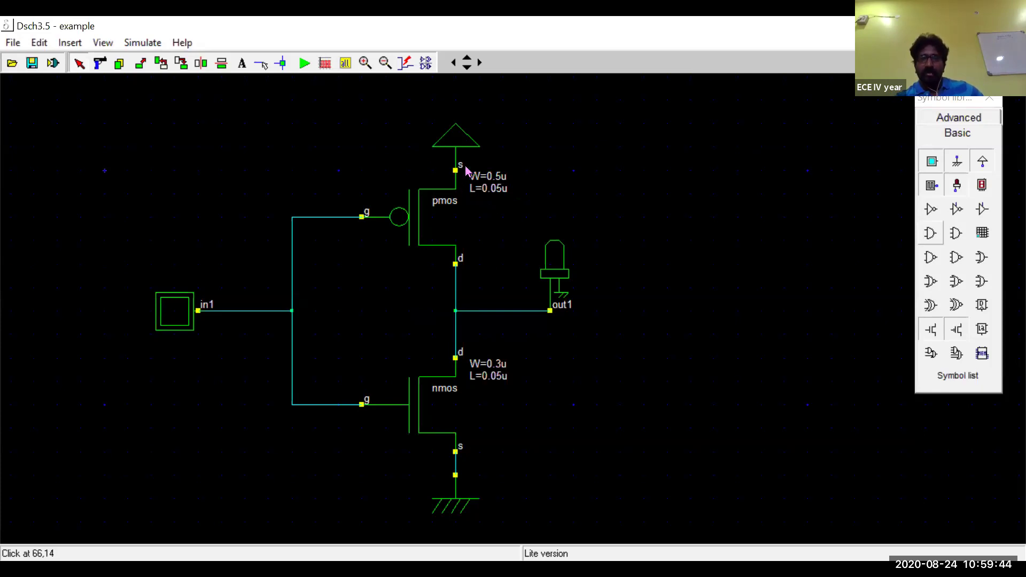
Move the supply symbol slightly up and wire it to the p-channel transistor's source pin
left_click_drag(466, 155, 458, 133)
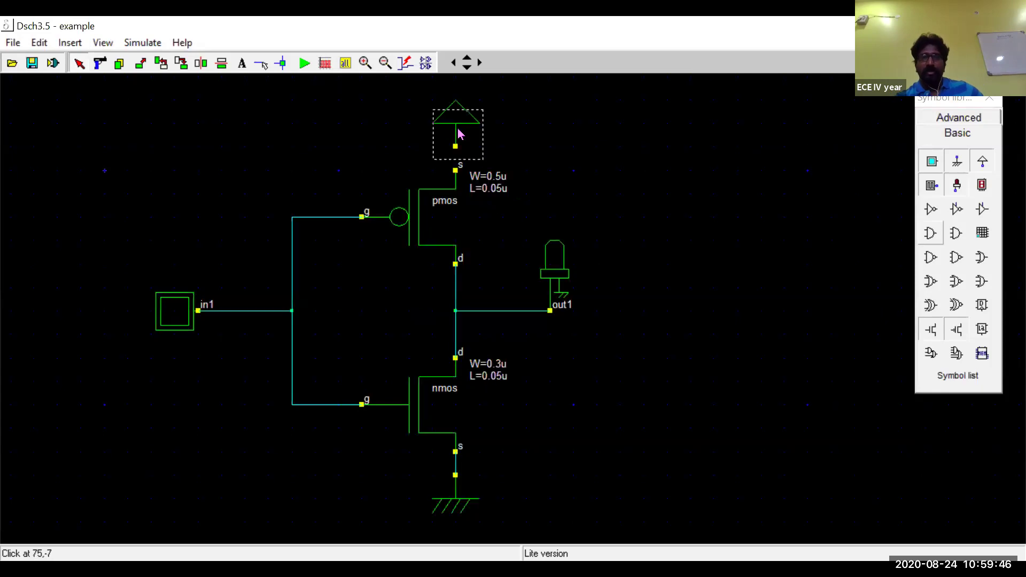
left_click(261, 63)
left_click_drag(453, 149, 455, 179)
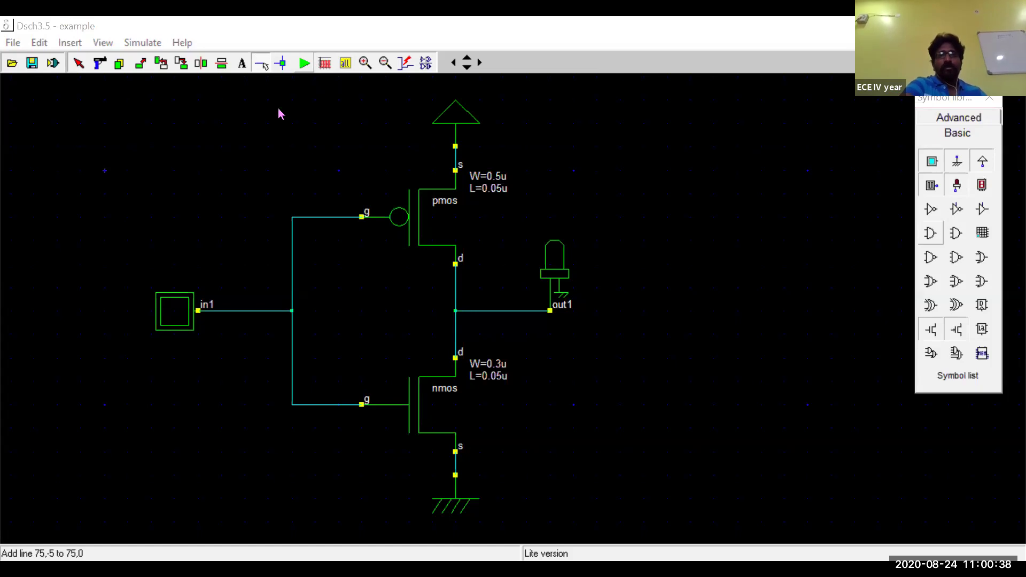
Run the logic simulation and toggle the input button in1 on and off twice to test the inverter
key("F5")
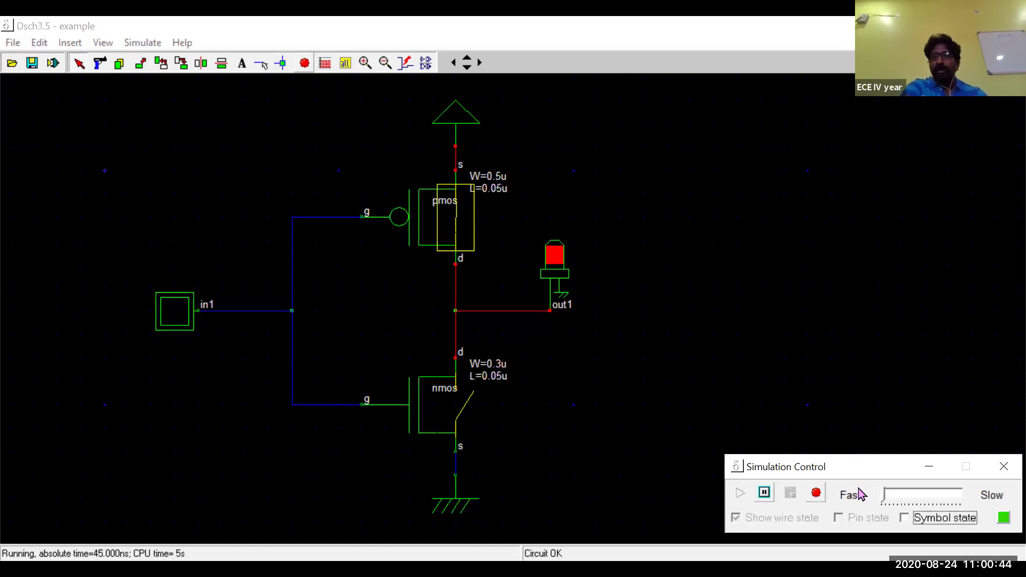
left_click(179, 318)
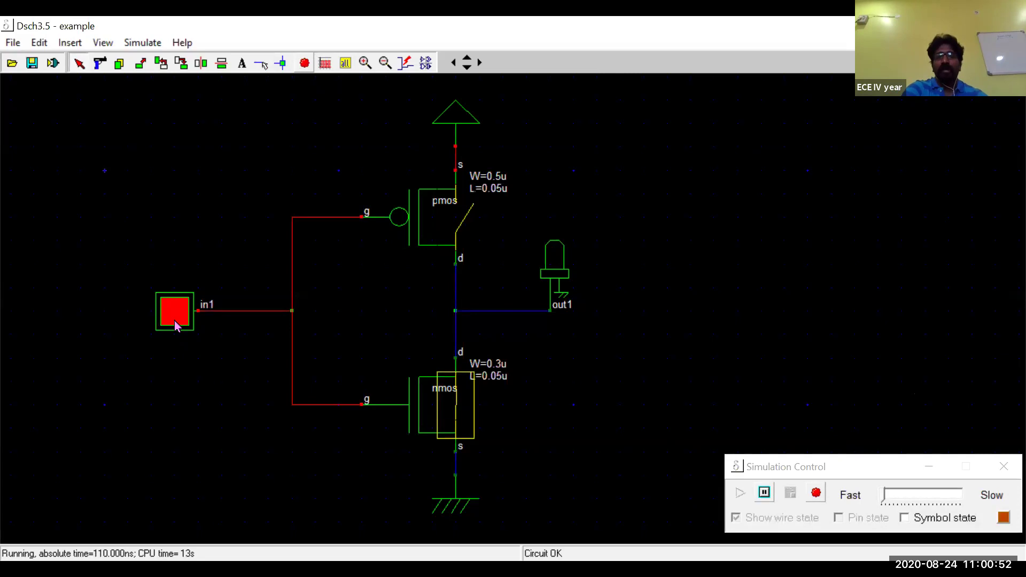
left_click(177, 325)
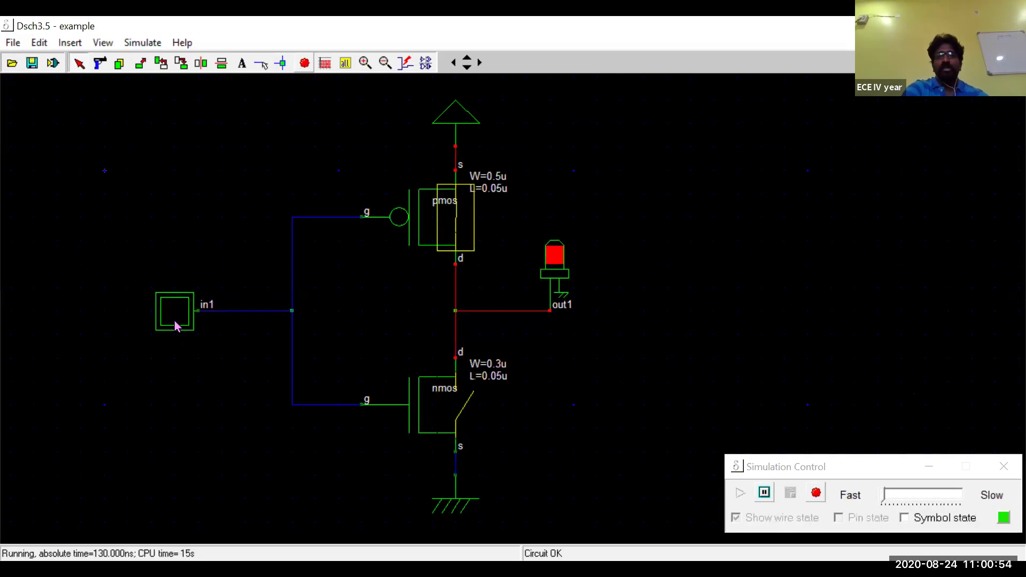
left_click(177, 325)
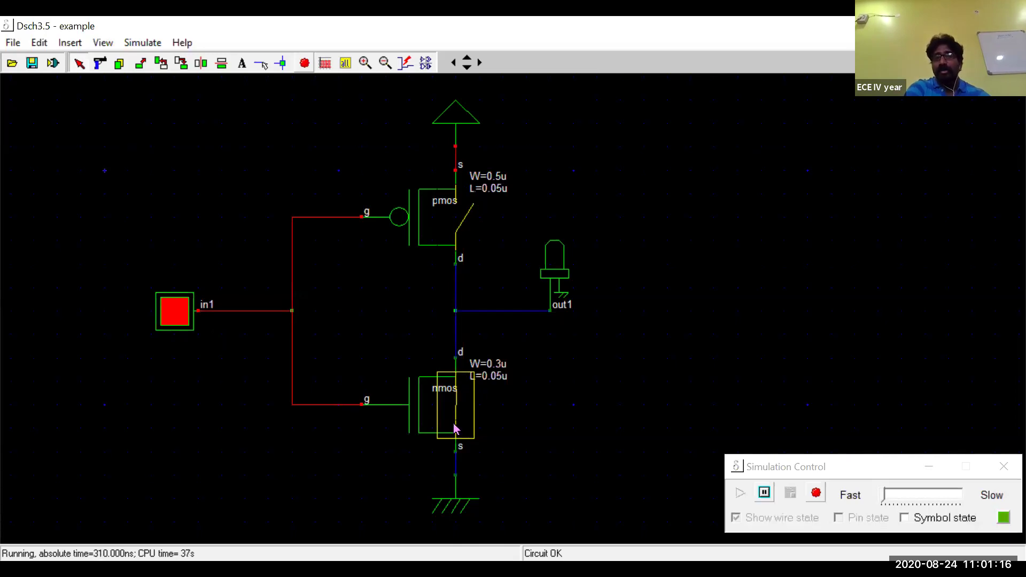
left_click(169, 327)
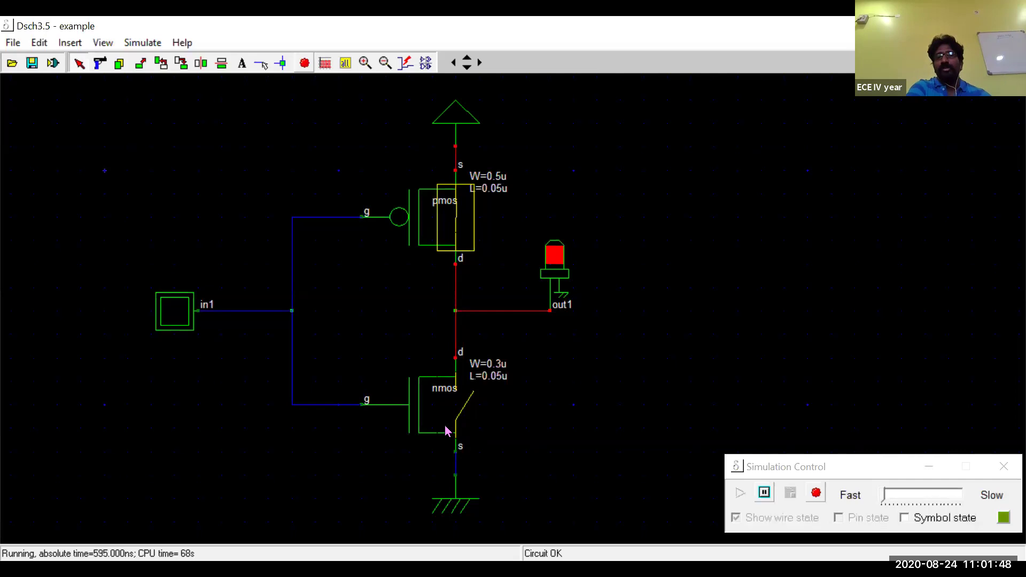
Toggle the input button in1 on and off repeatedly in the running simulation to generate several switching transitions
left_click(176, 320)
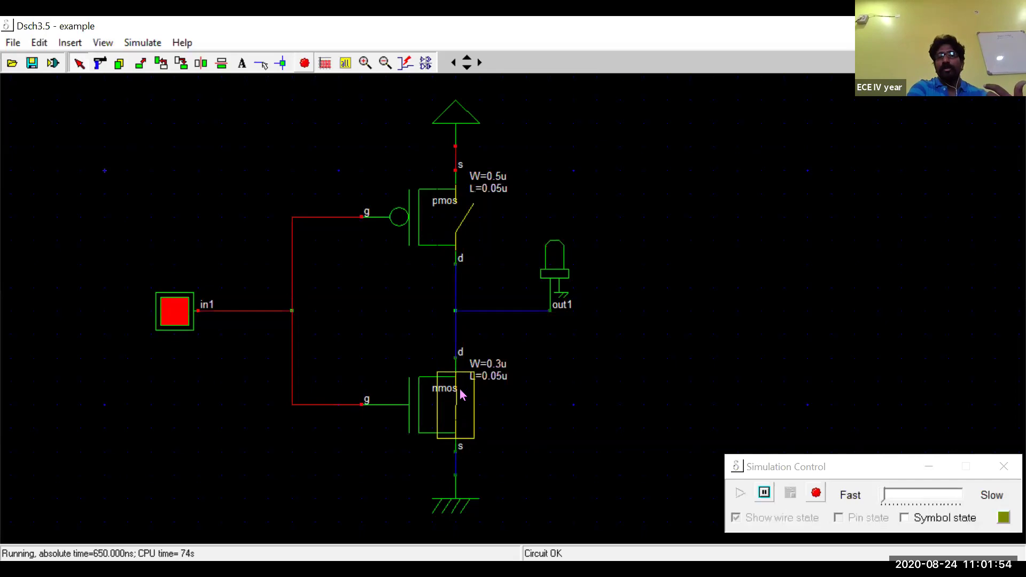
left_click(179, 318)
left_click(180, 317)
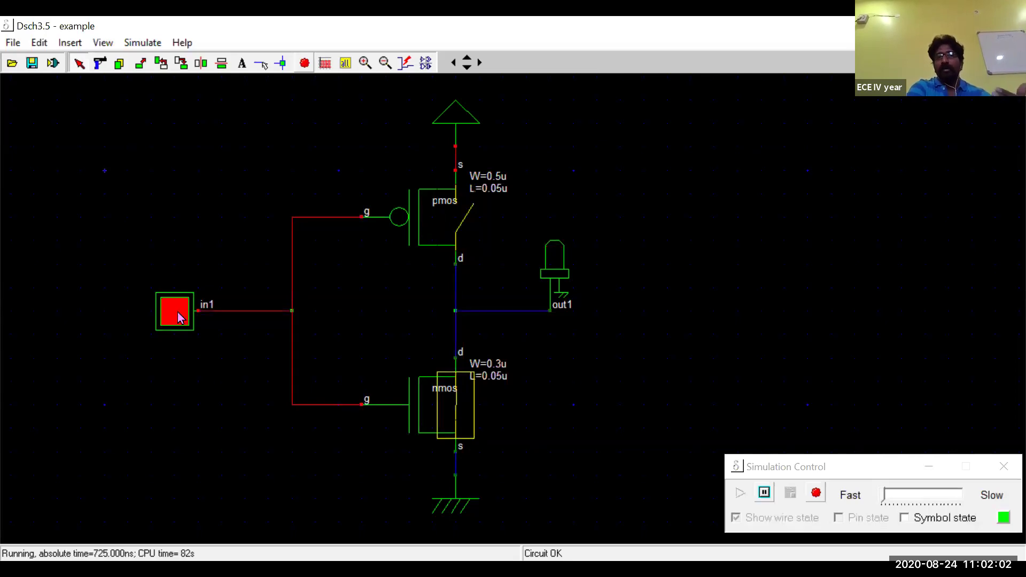
left_click(180, 318)
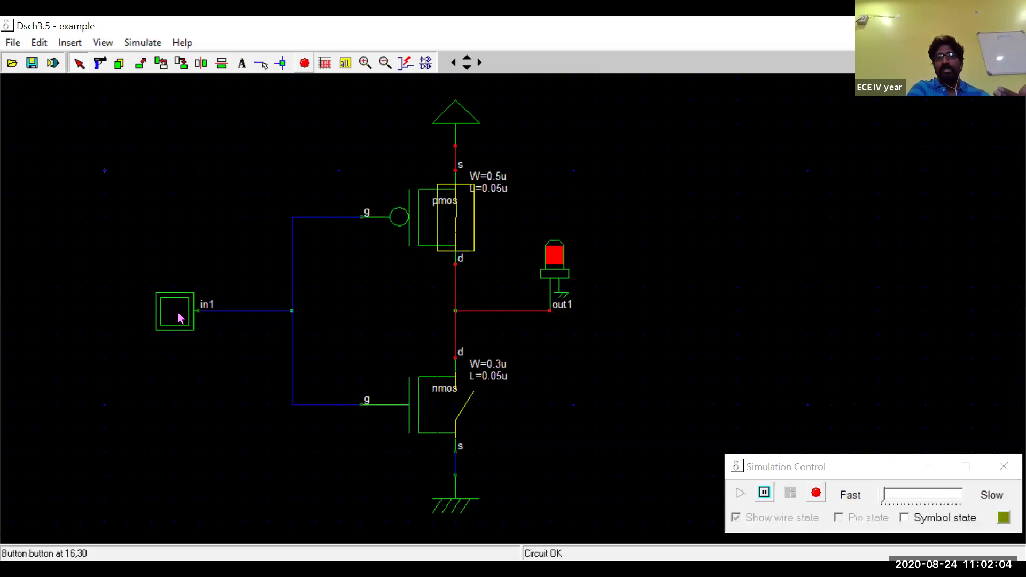
left_click(180, 318)
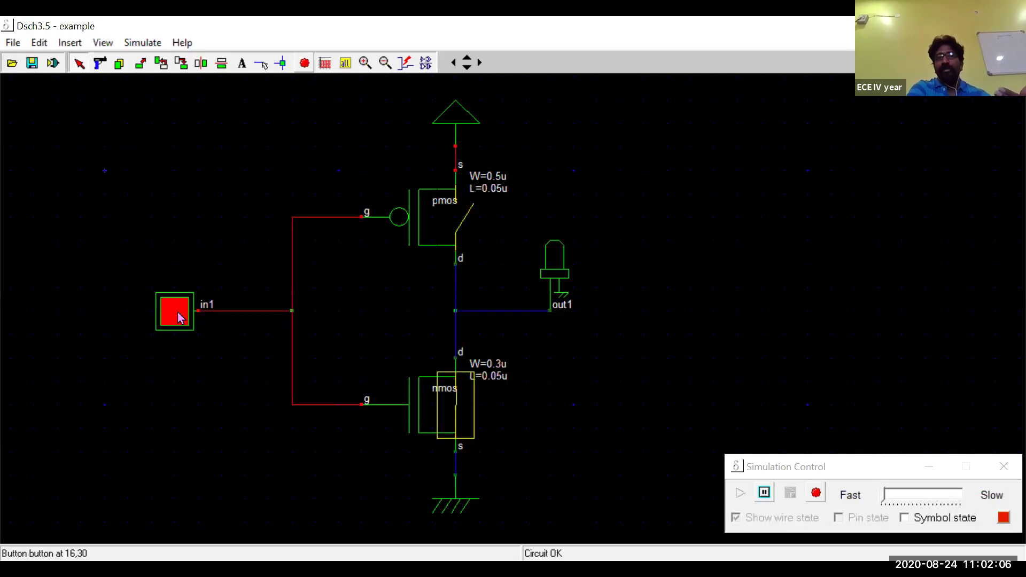
left_click(180, 318)
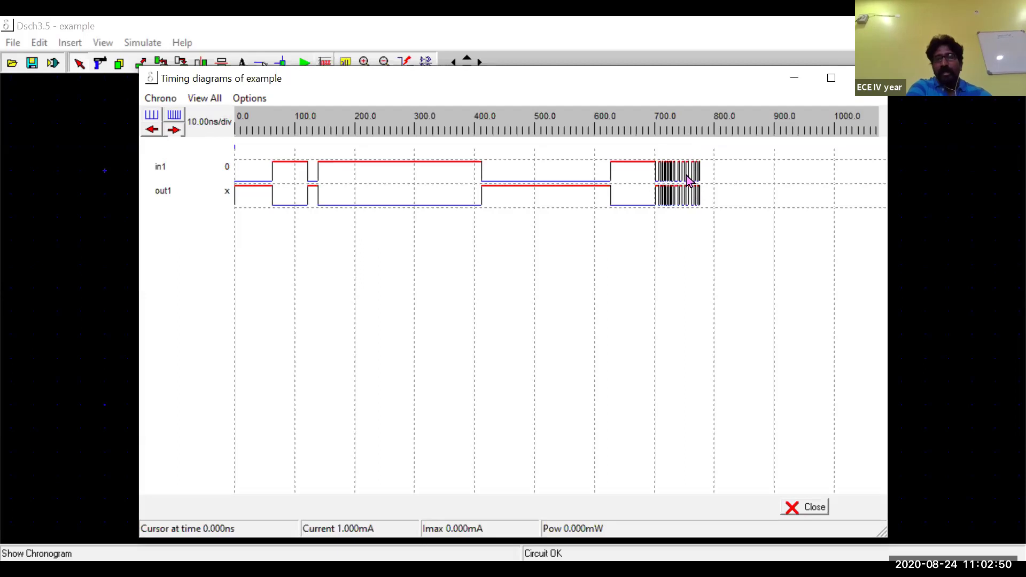
Examine the in1 and out1 waveforms in the timing diagram at 1.00 ns/div along the time axis, and return to the schematic
left_click(153, 117)
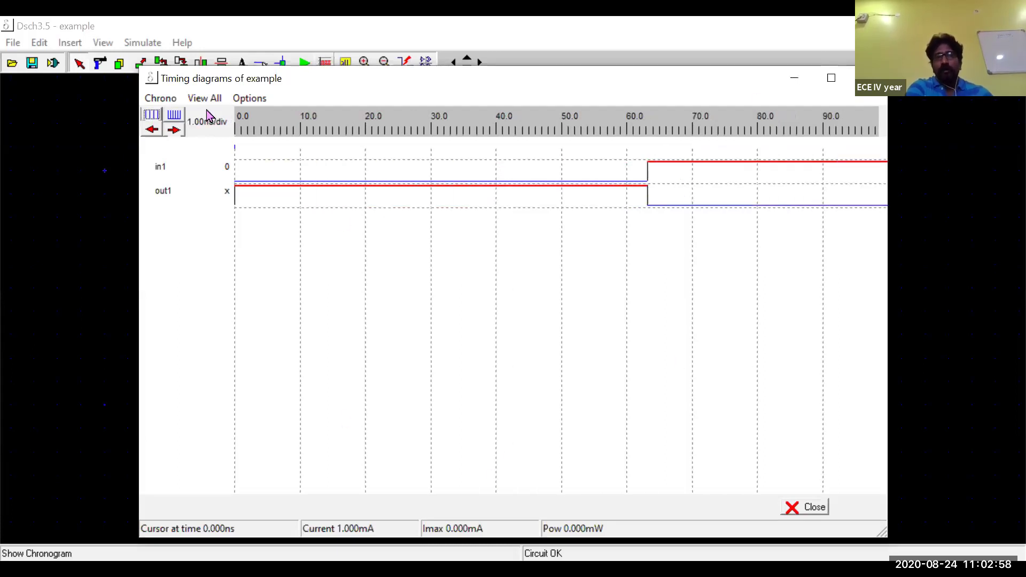
left_click(174, 130)
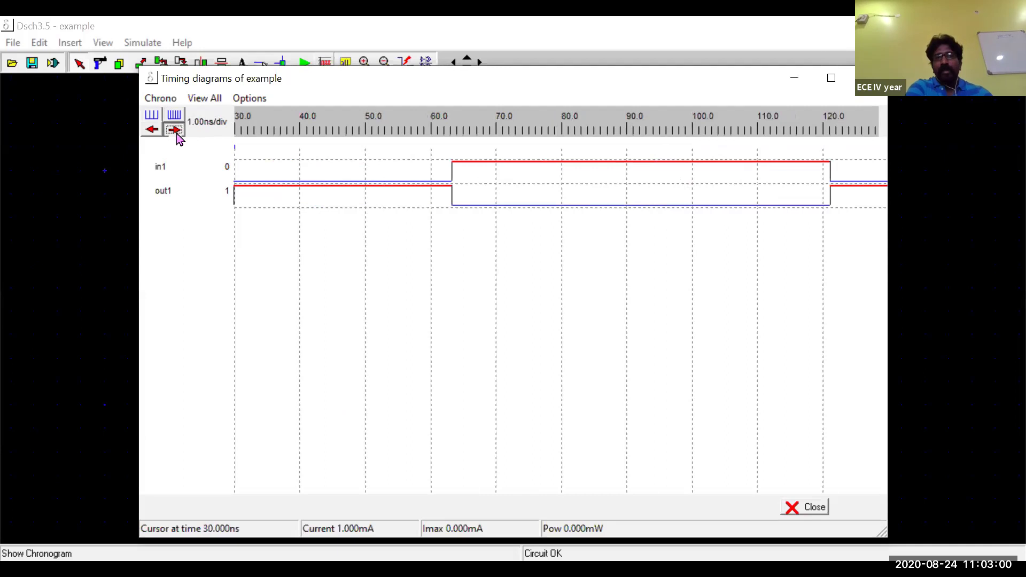
left_click_drag(177, 134, 152, 135)
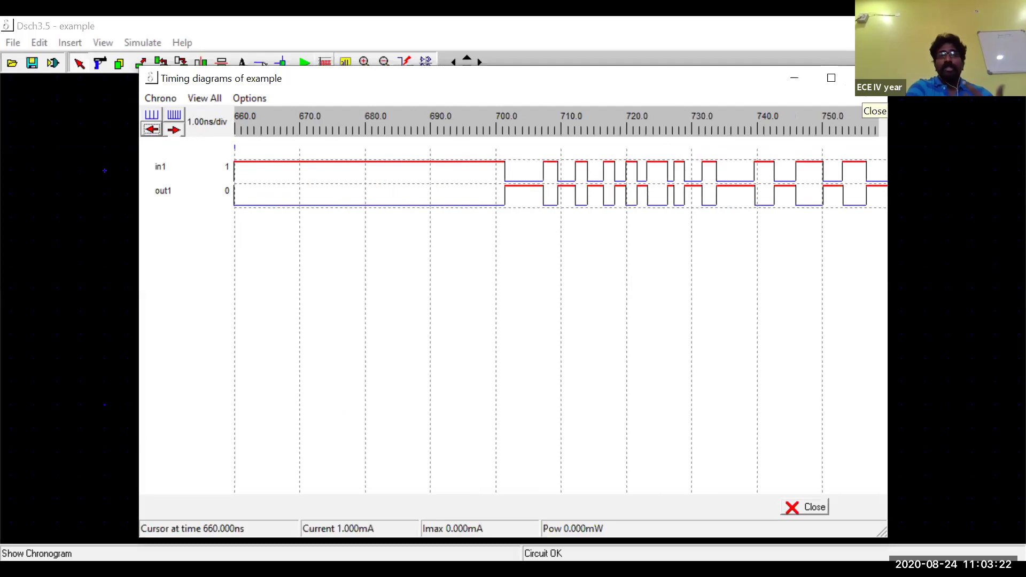
left_click(203, 24)
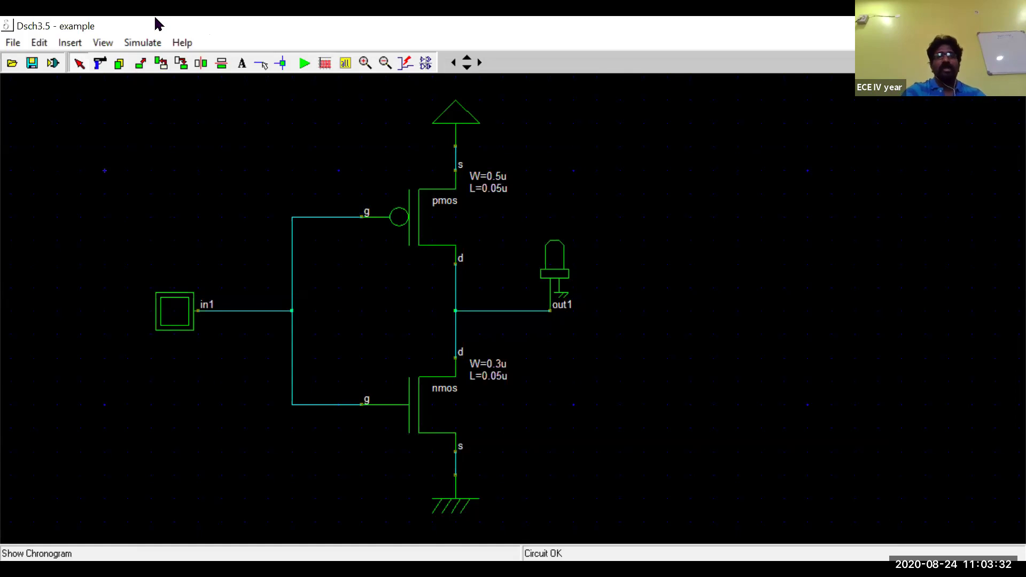
Generate the Verilog file from the inverter schematic and enter cmos_inverter as the module name
left_click(13, 44)
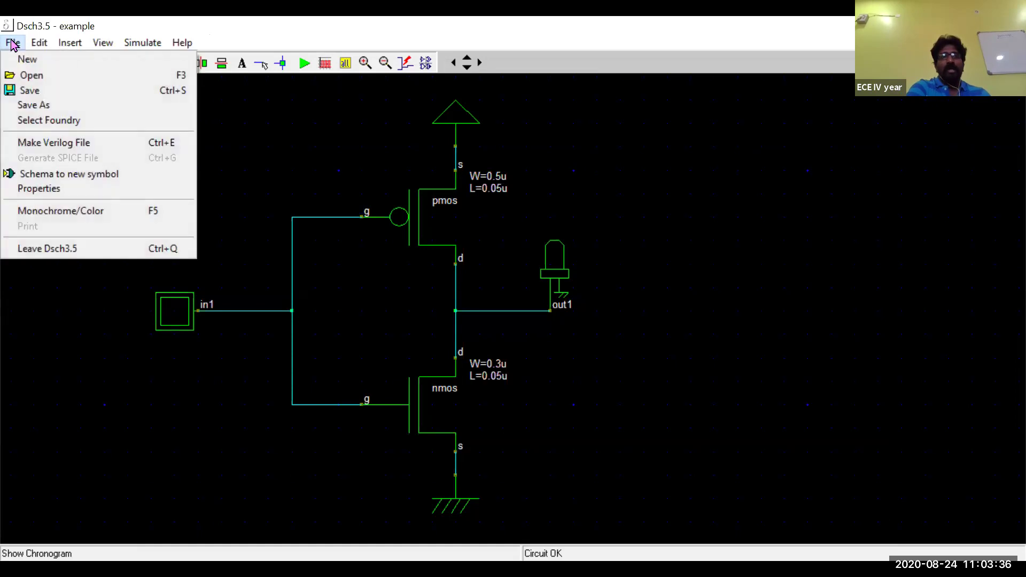
left_click(47, 144)
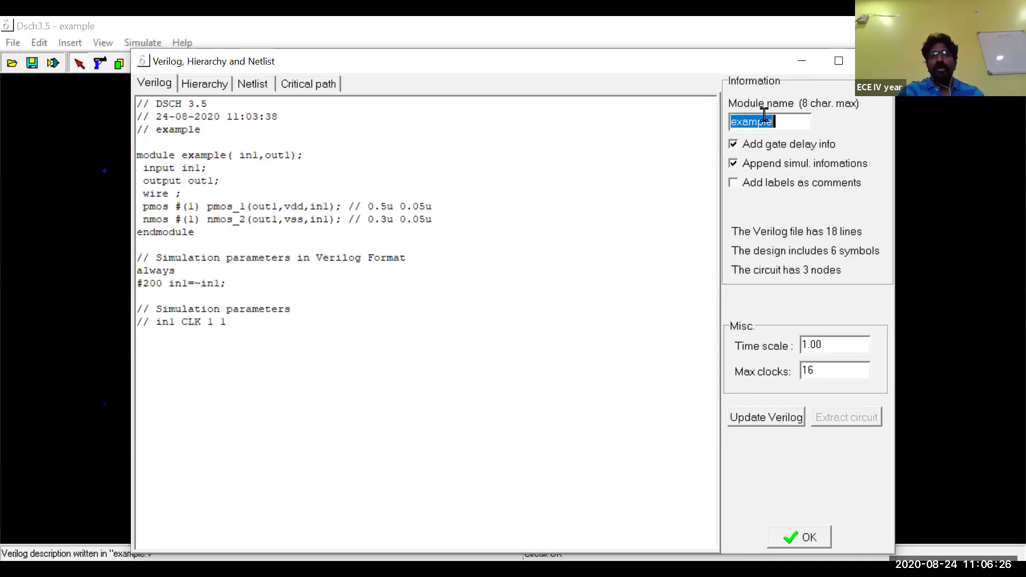
left_click(773, 124)
key("BackSpace")
key("BackSpace")
key("BackSpace")
key("BackSpace")
key("BackSpace")
key("BackSpace")
key("BackSpace")
type("cm")
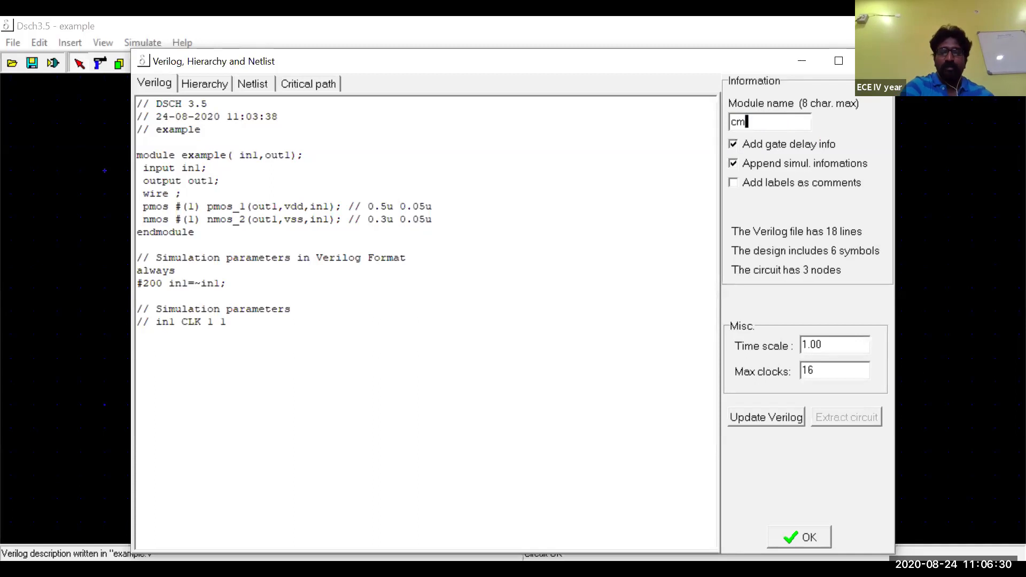
type("os i")
key("BackSpace")
key("BackSpace")
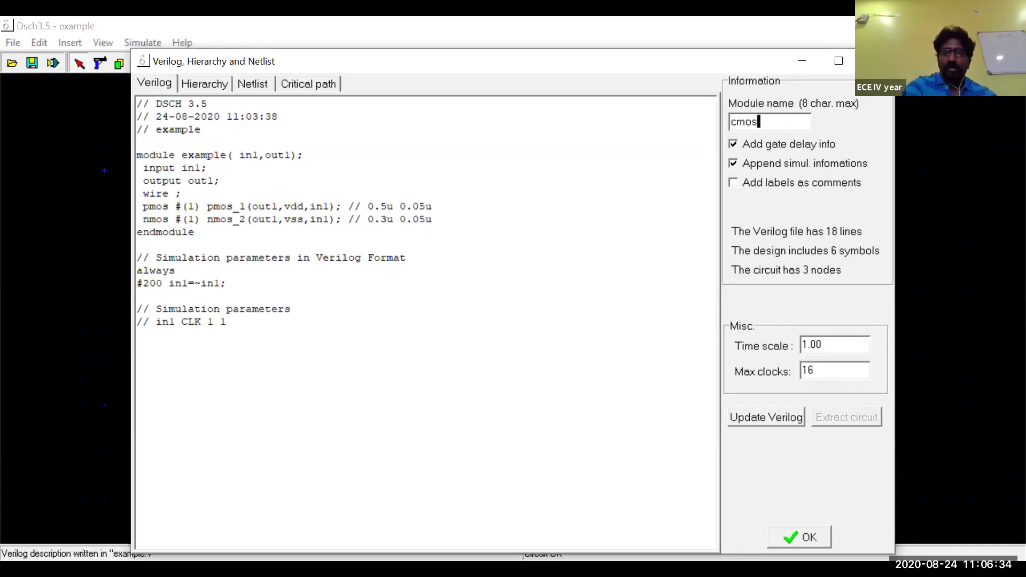
type("_inverter")
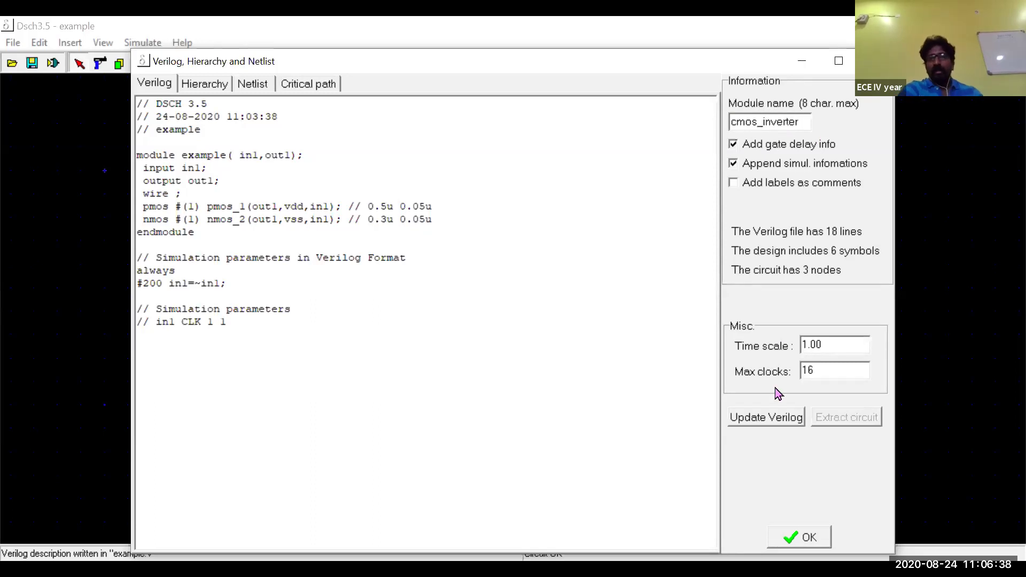
left_click(791, 537)
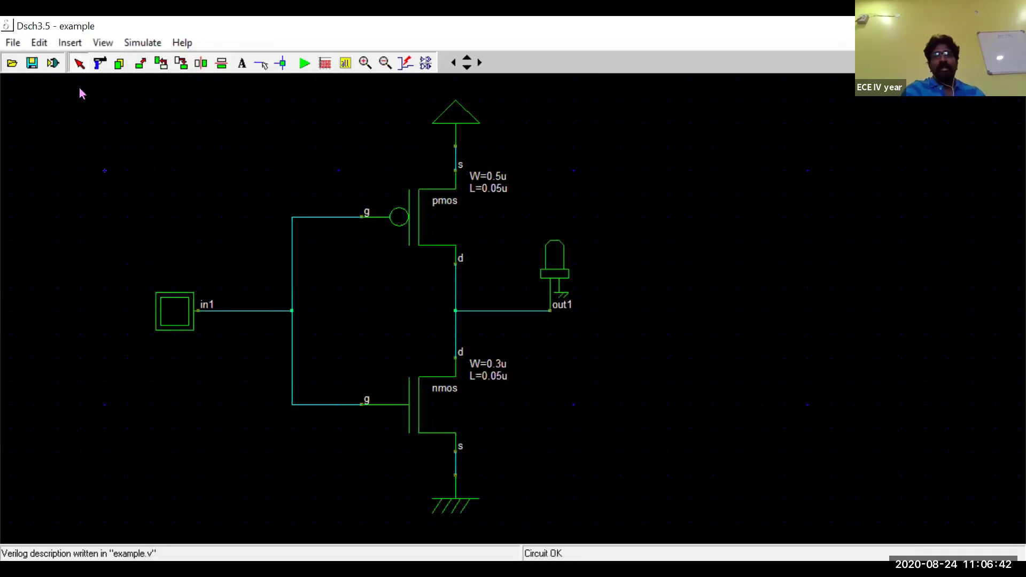
left_click(15, 47)
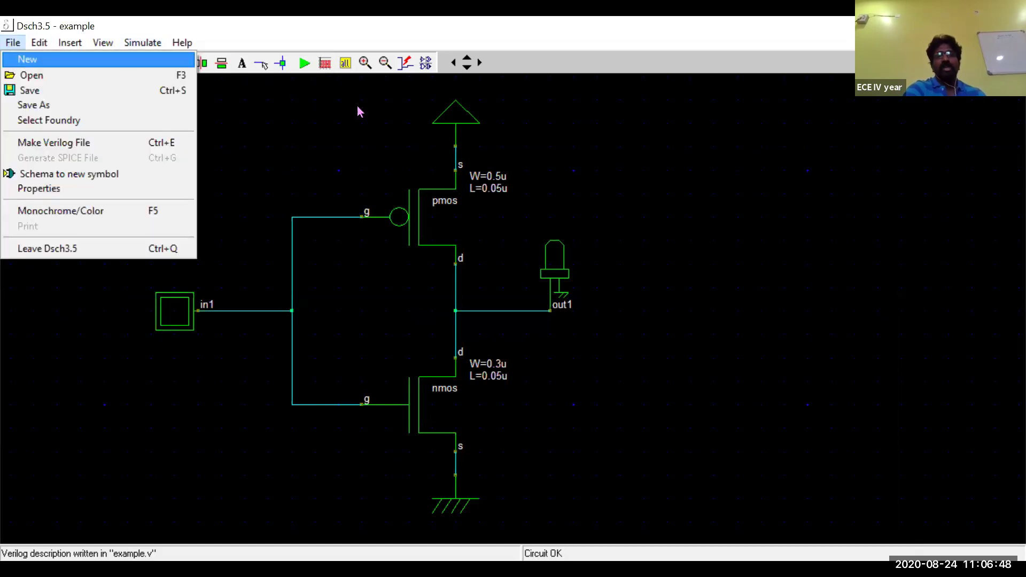
key("Right")
left_click(301, 140)
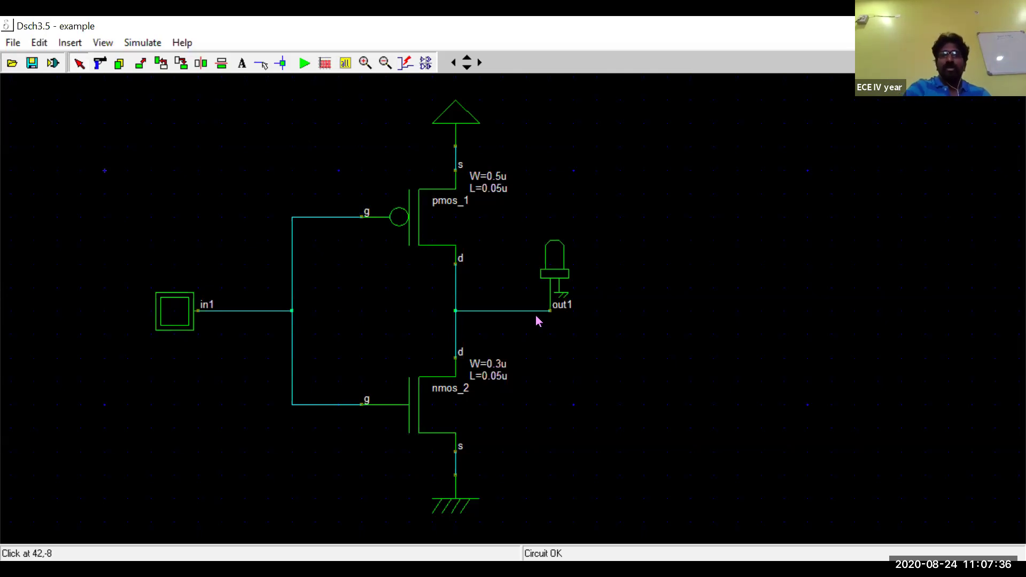
left_click(649, 147)
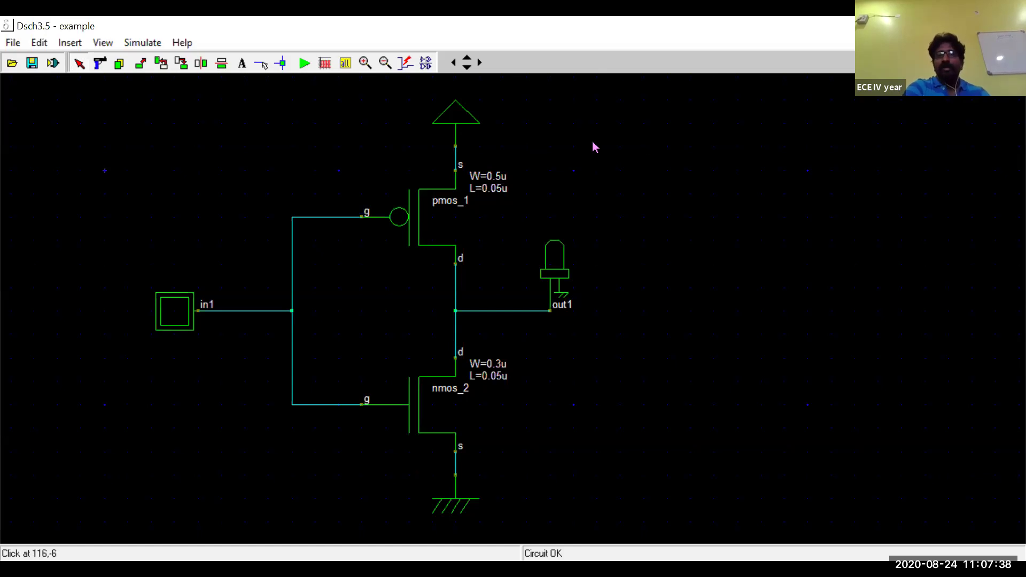